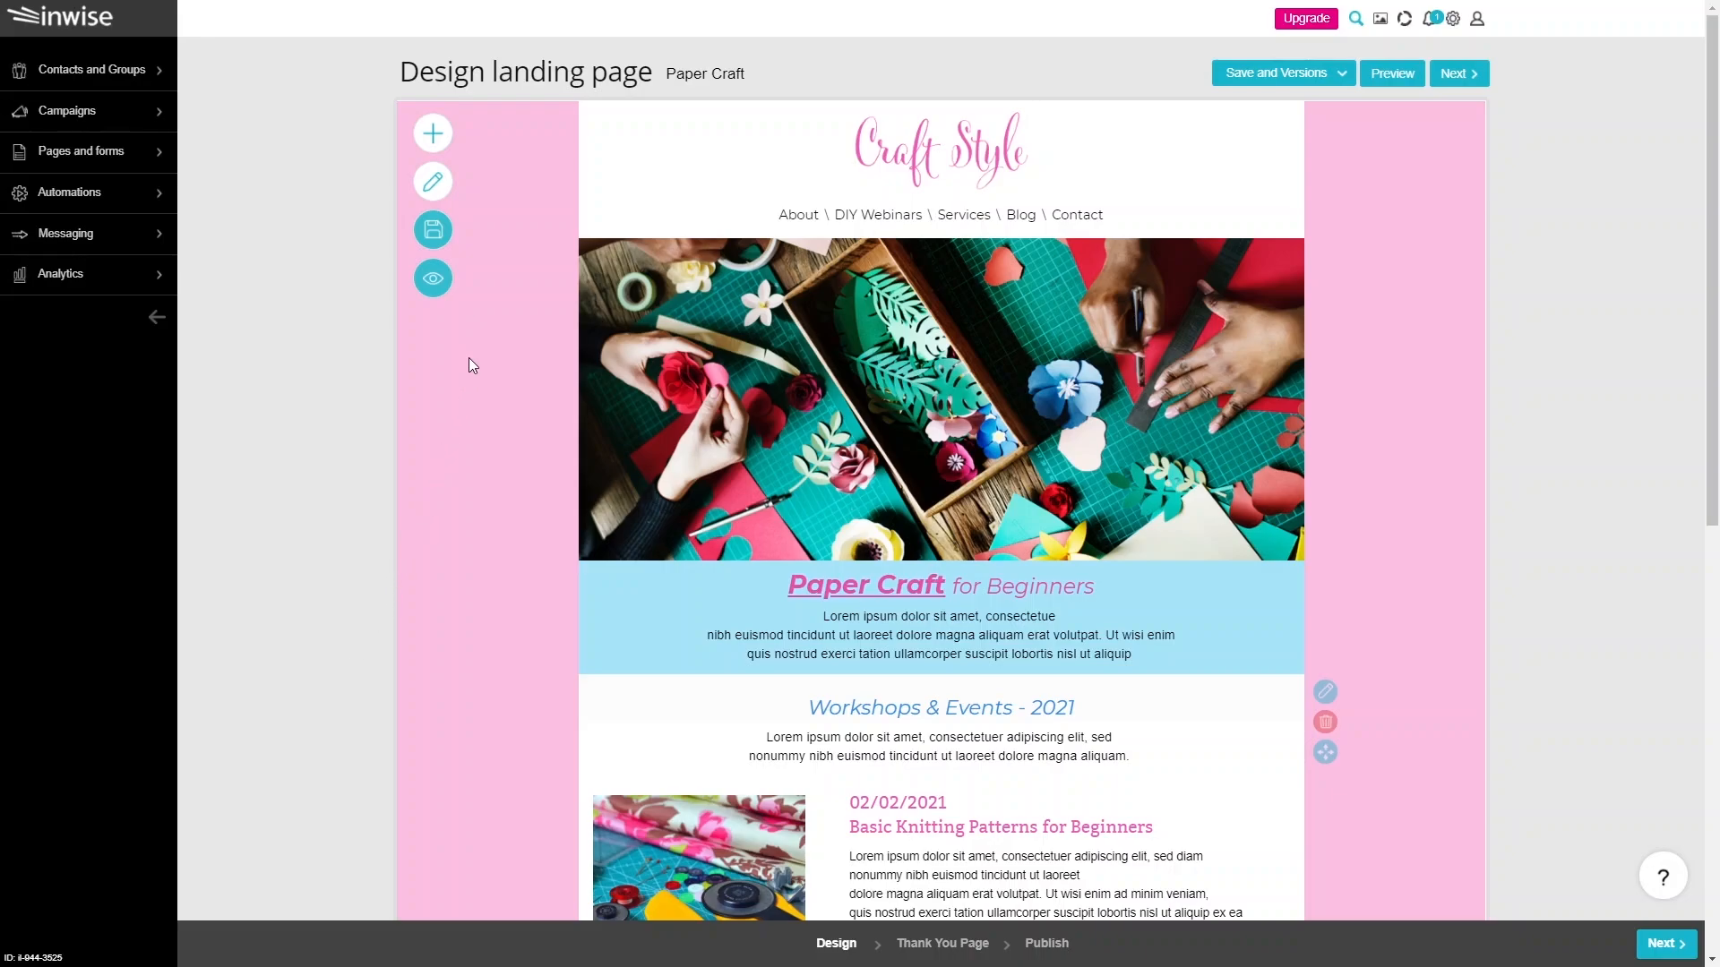
Step: Insert a form block between the blue "Paper Craft for Beginners" section and the "Workshops & Events - 2021" section
click(434, 134)
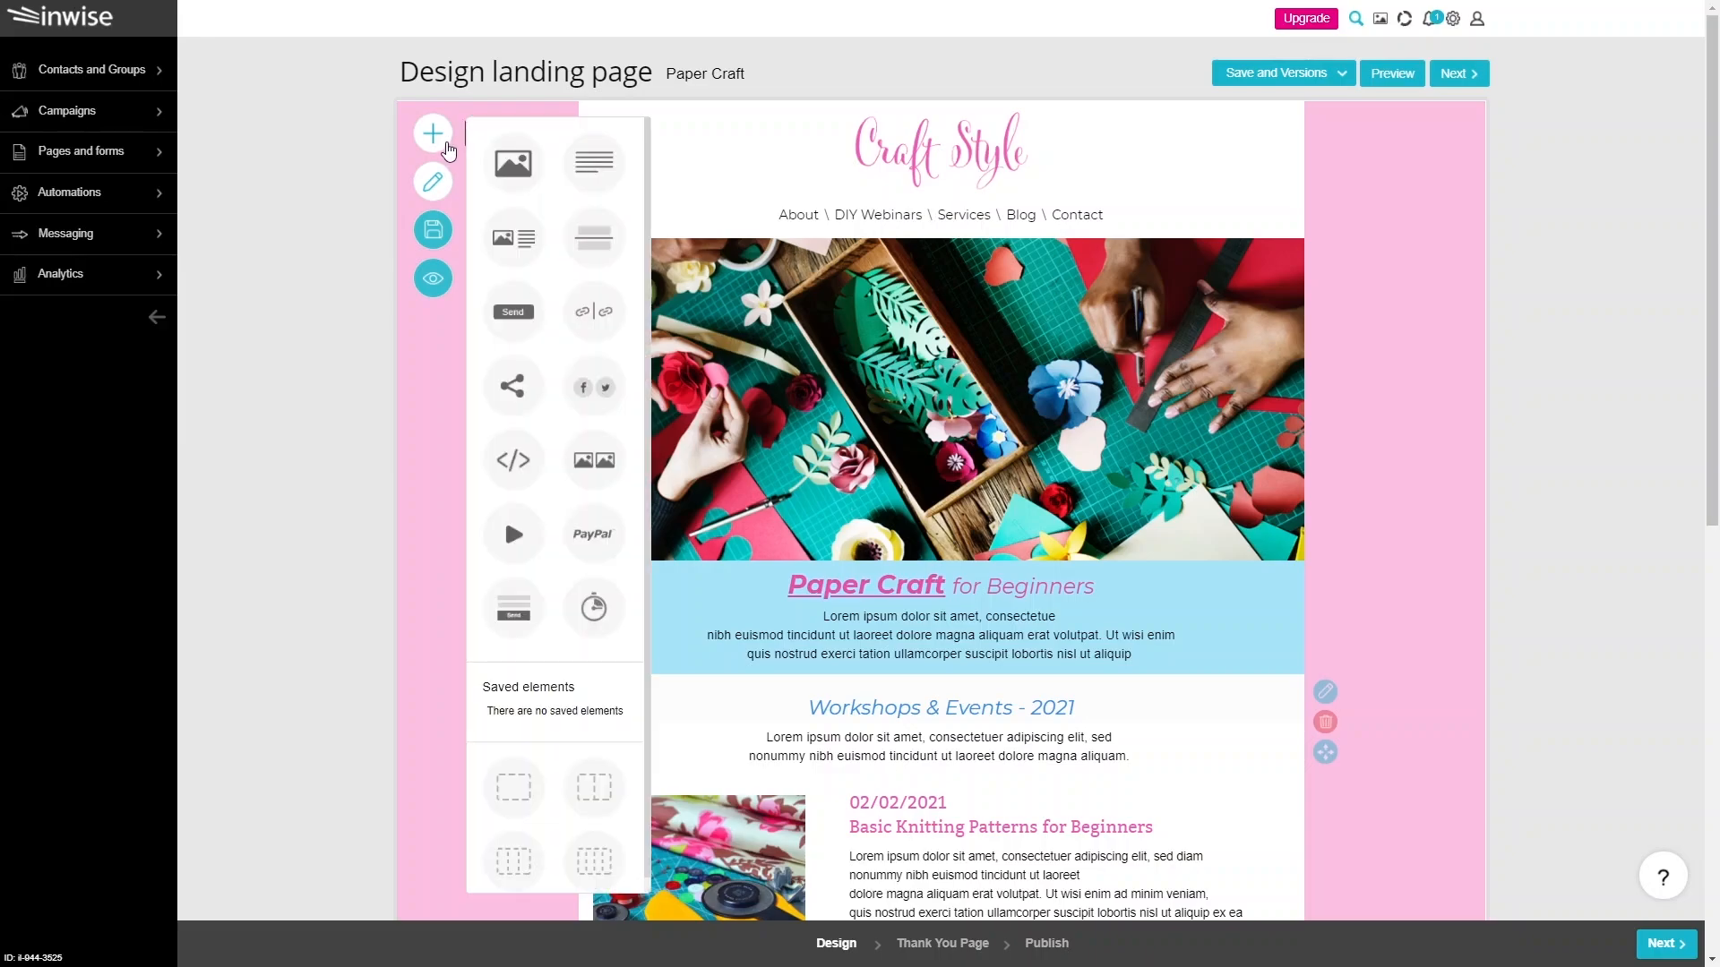
drag(514, 632, 743, 721)
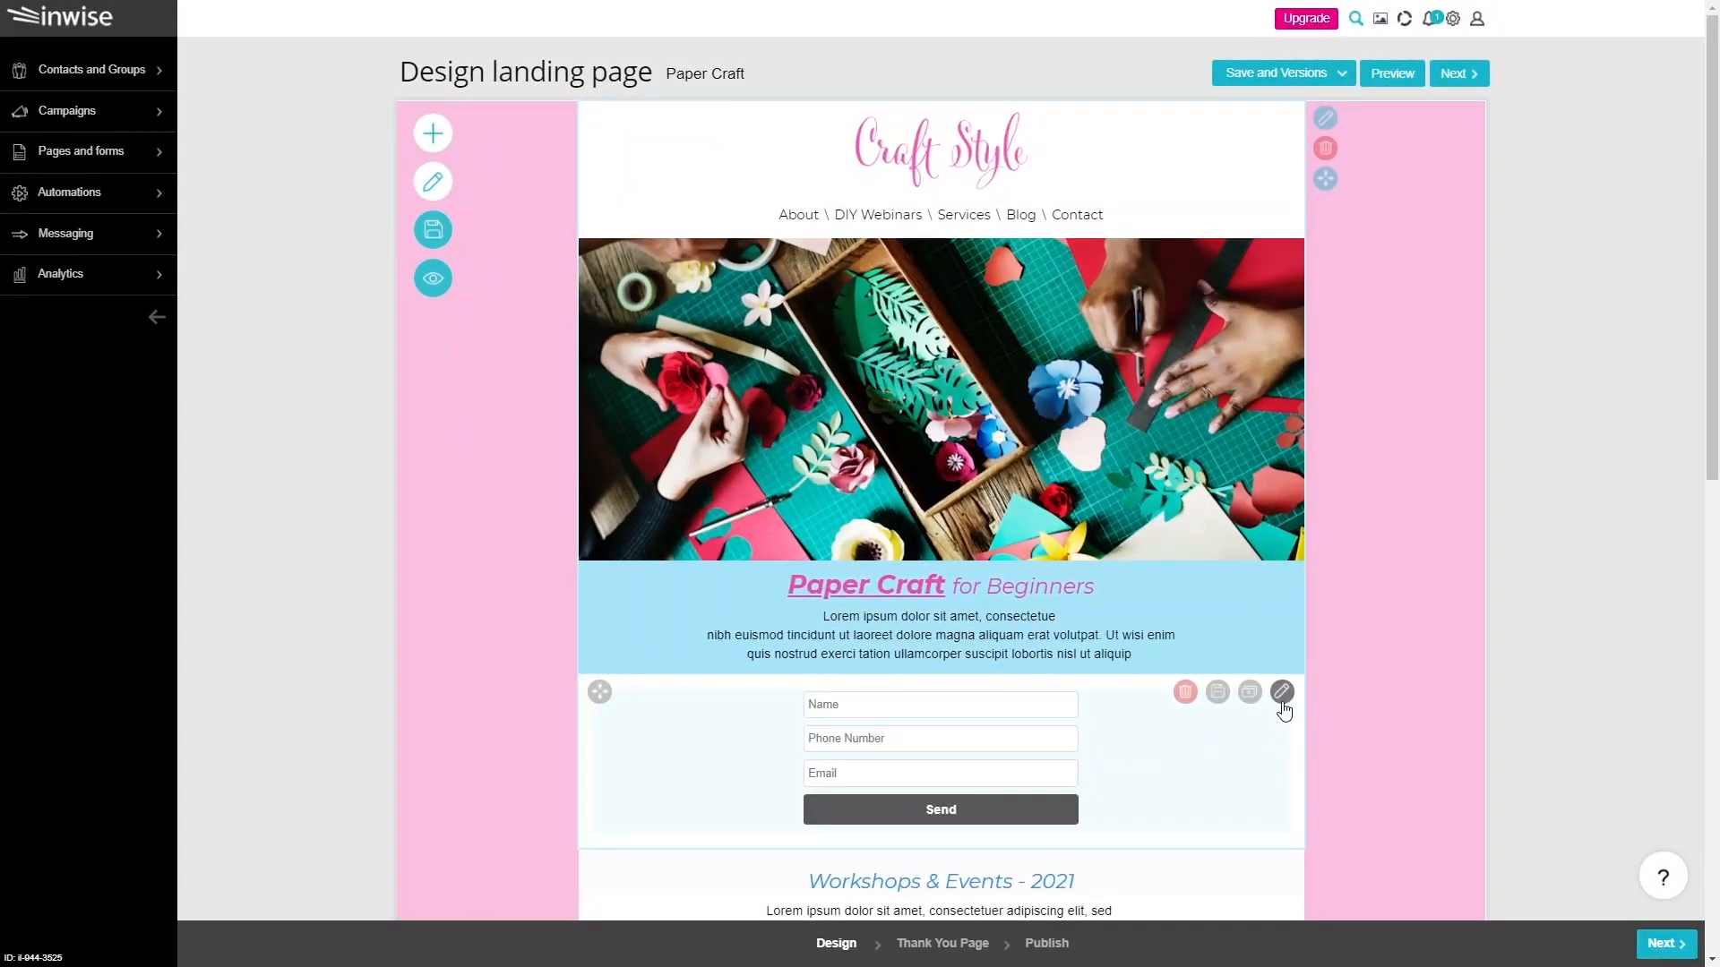
Step: Open the new form's content for editing and add a heading above the Name field
click(1281, 694)
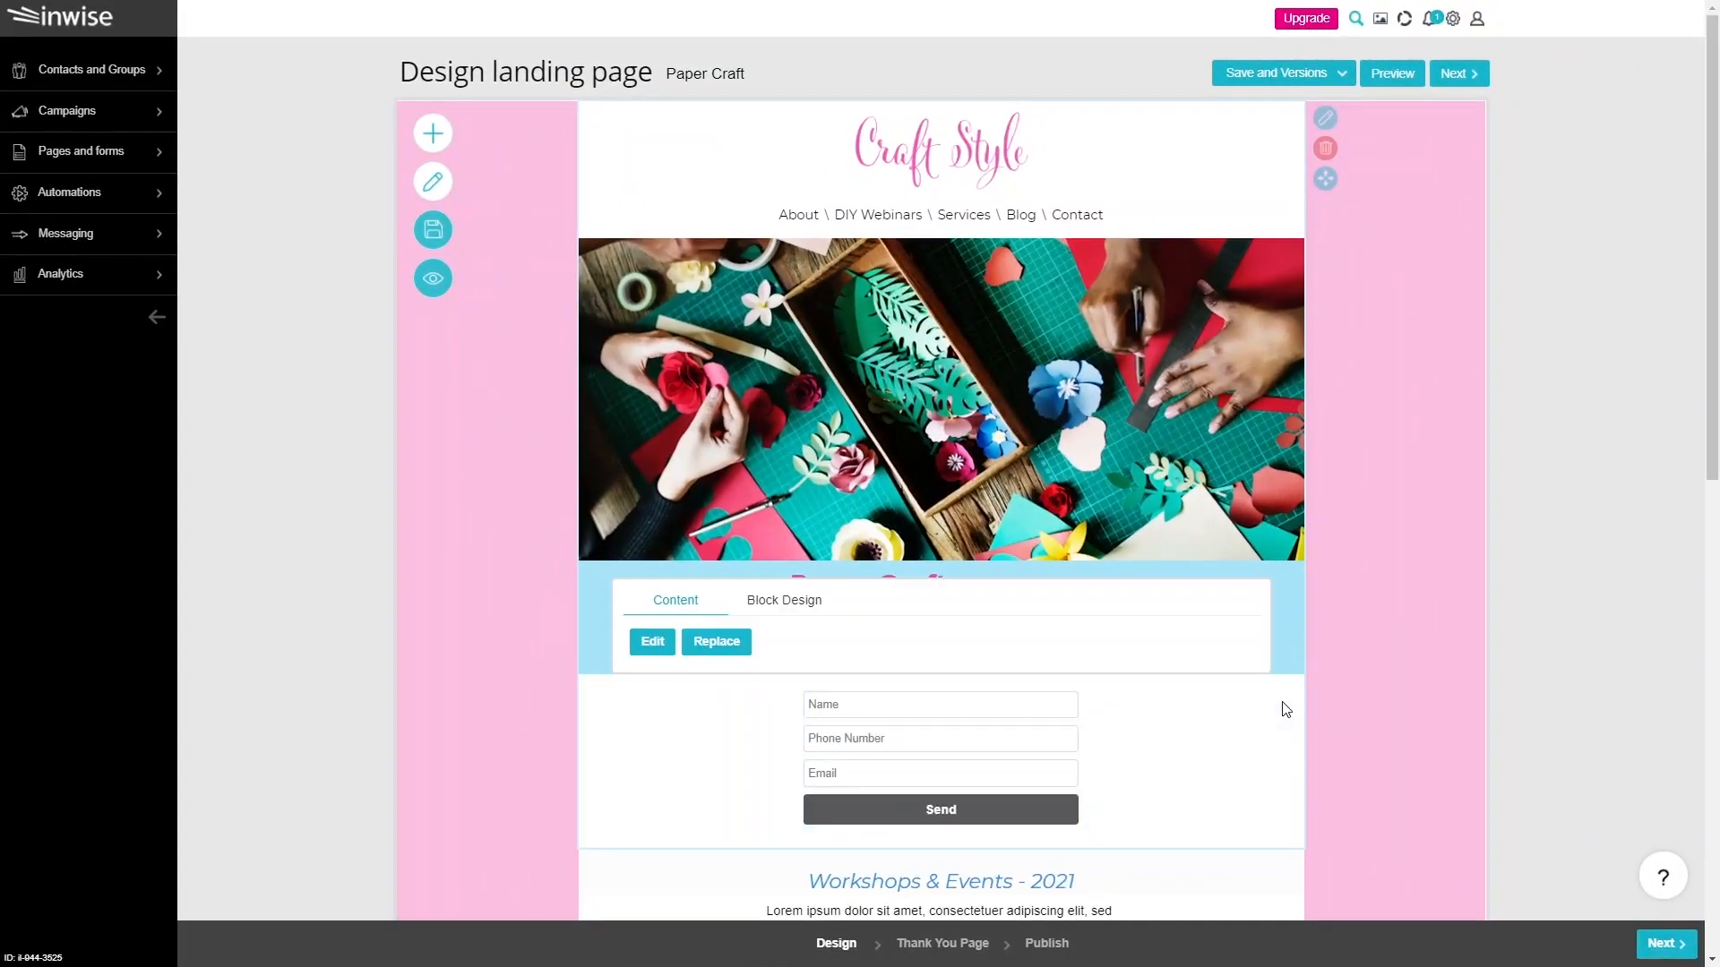
click(652, 642)
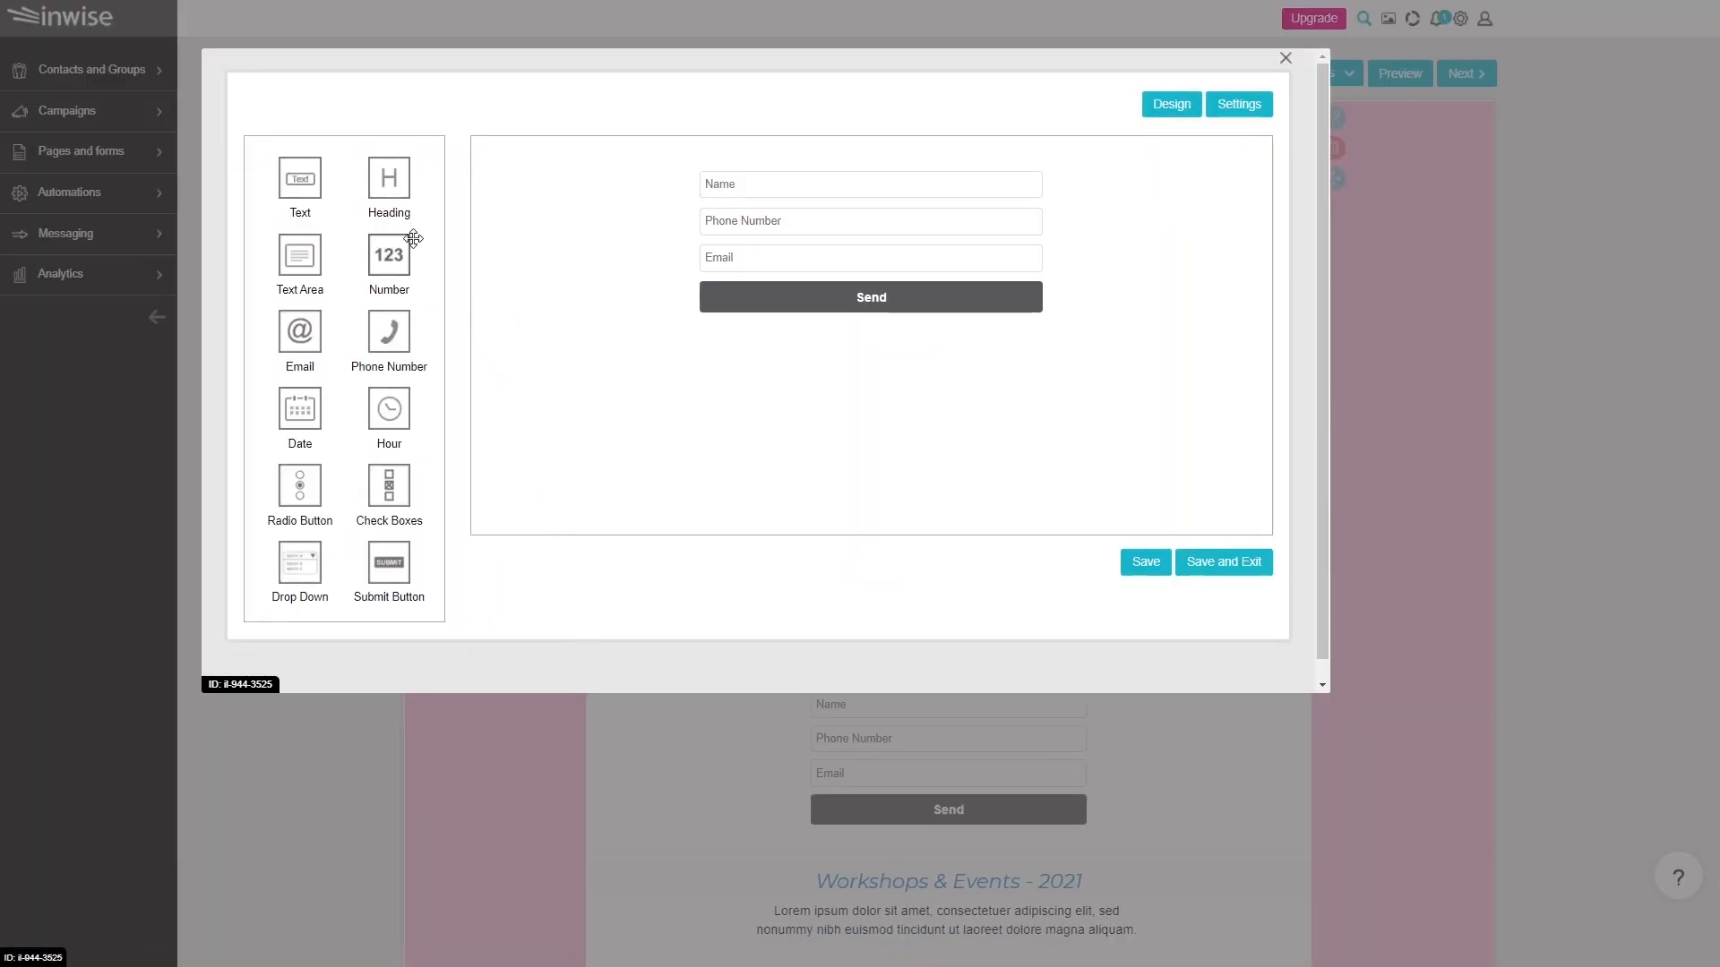
drag(389, 184, 775, 170)
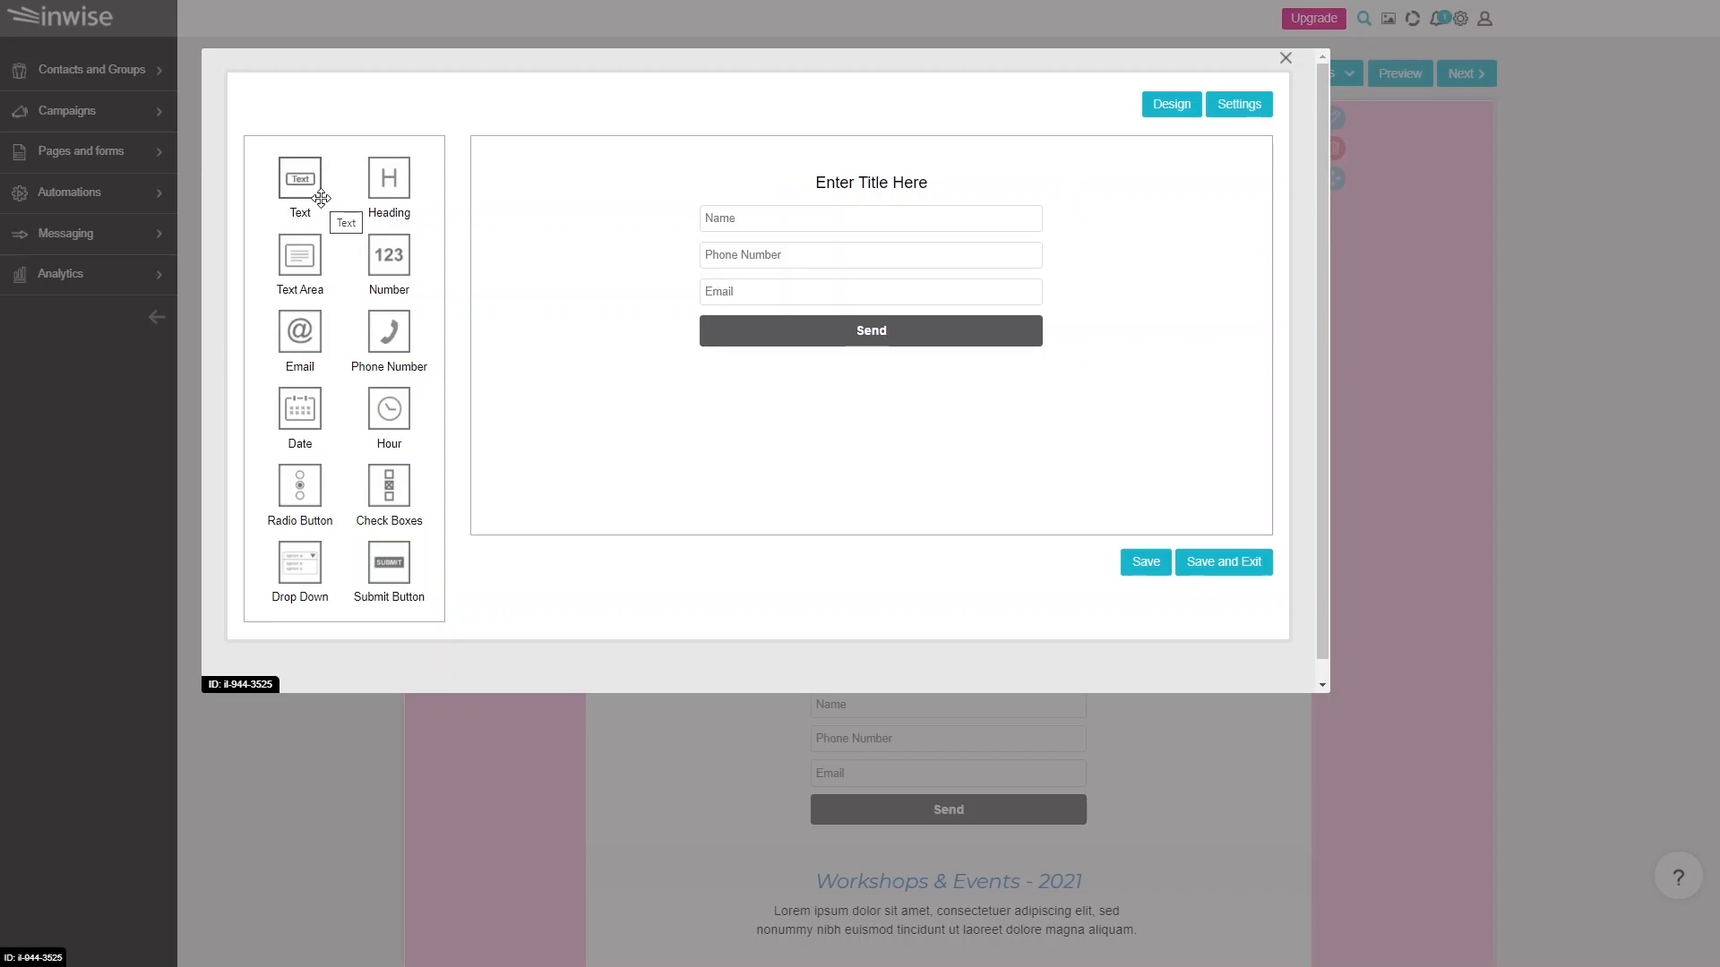
Step: Change the Name field's label to "Full Name" and keep its field location as Placeholder
mouse_move(703, 235)
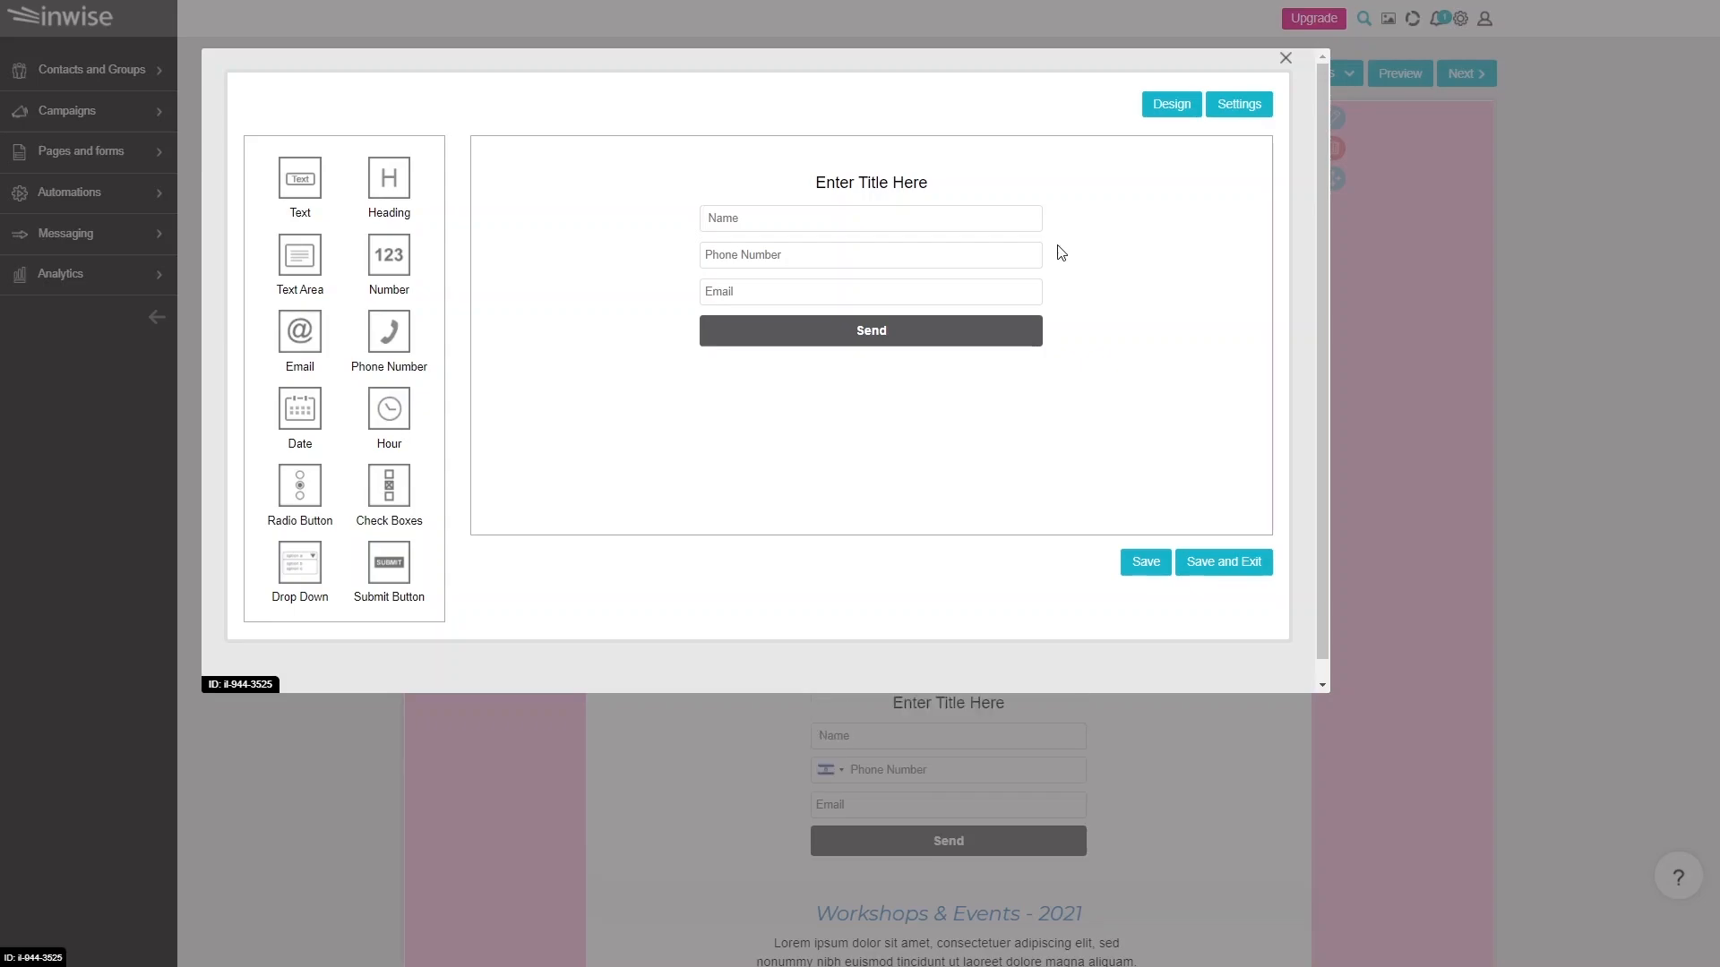
mouse_move(1021, 226)
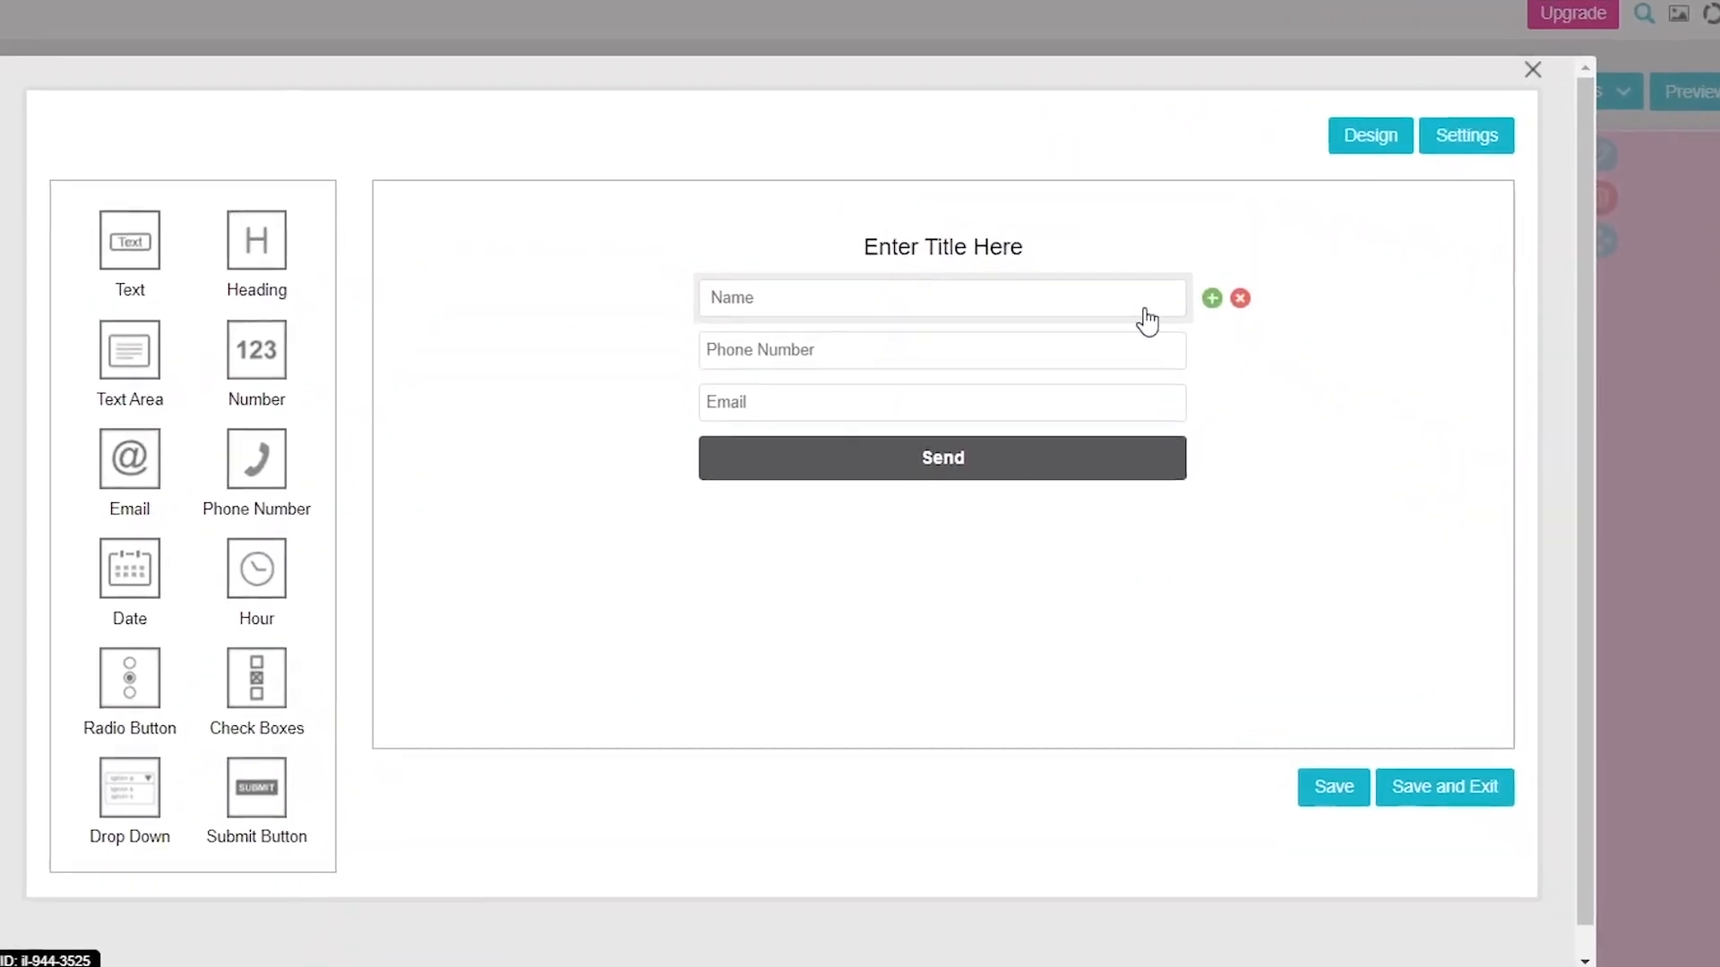
click(1223, 367)
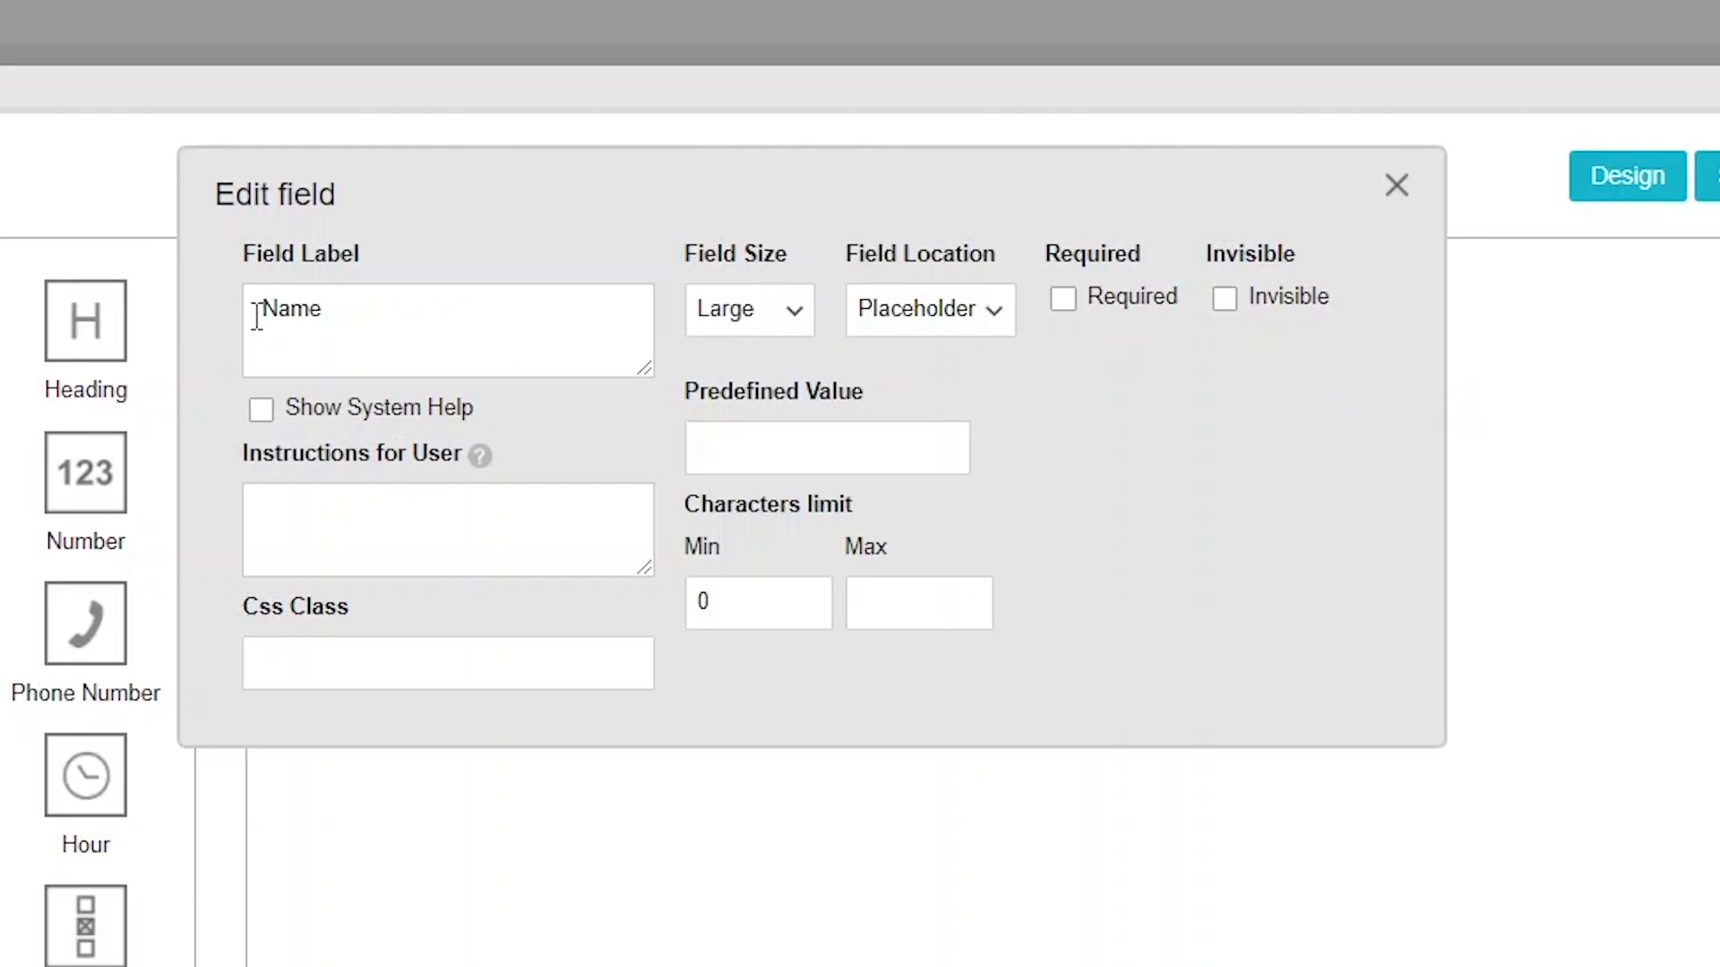
click(257, 315)
text(Full)
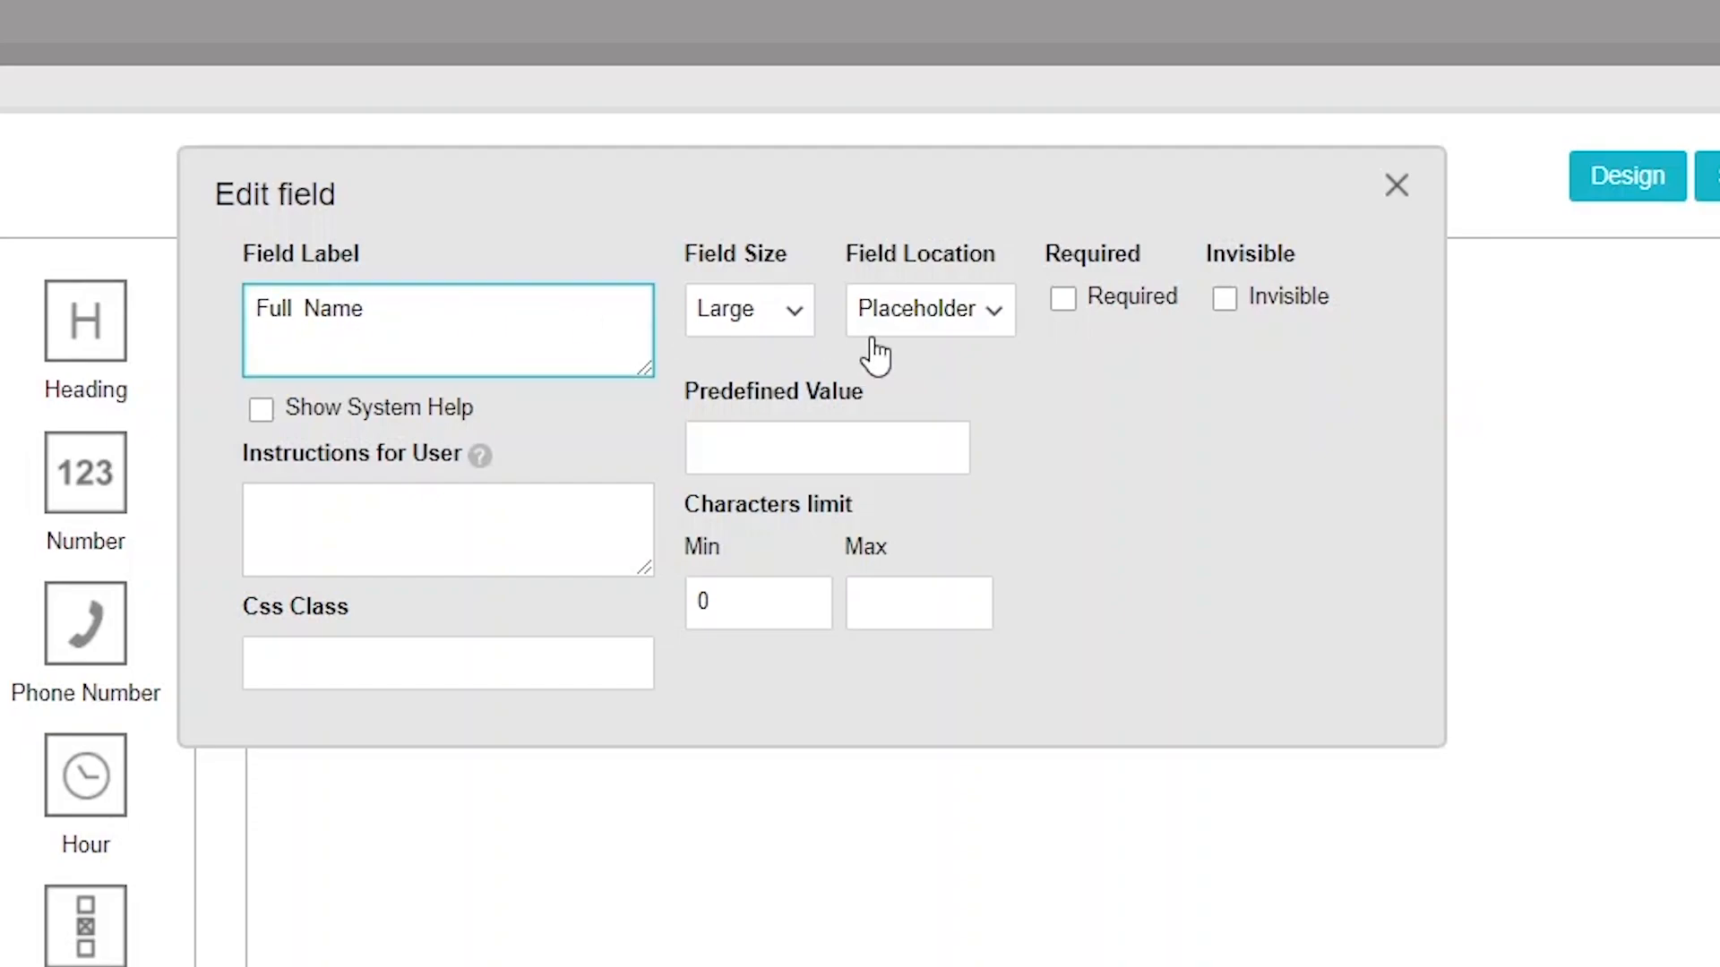
click(1001, 328)
click(989, 411)
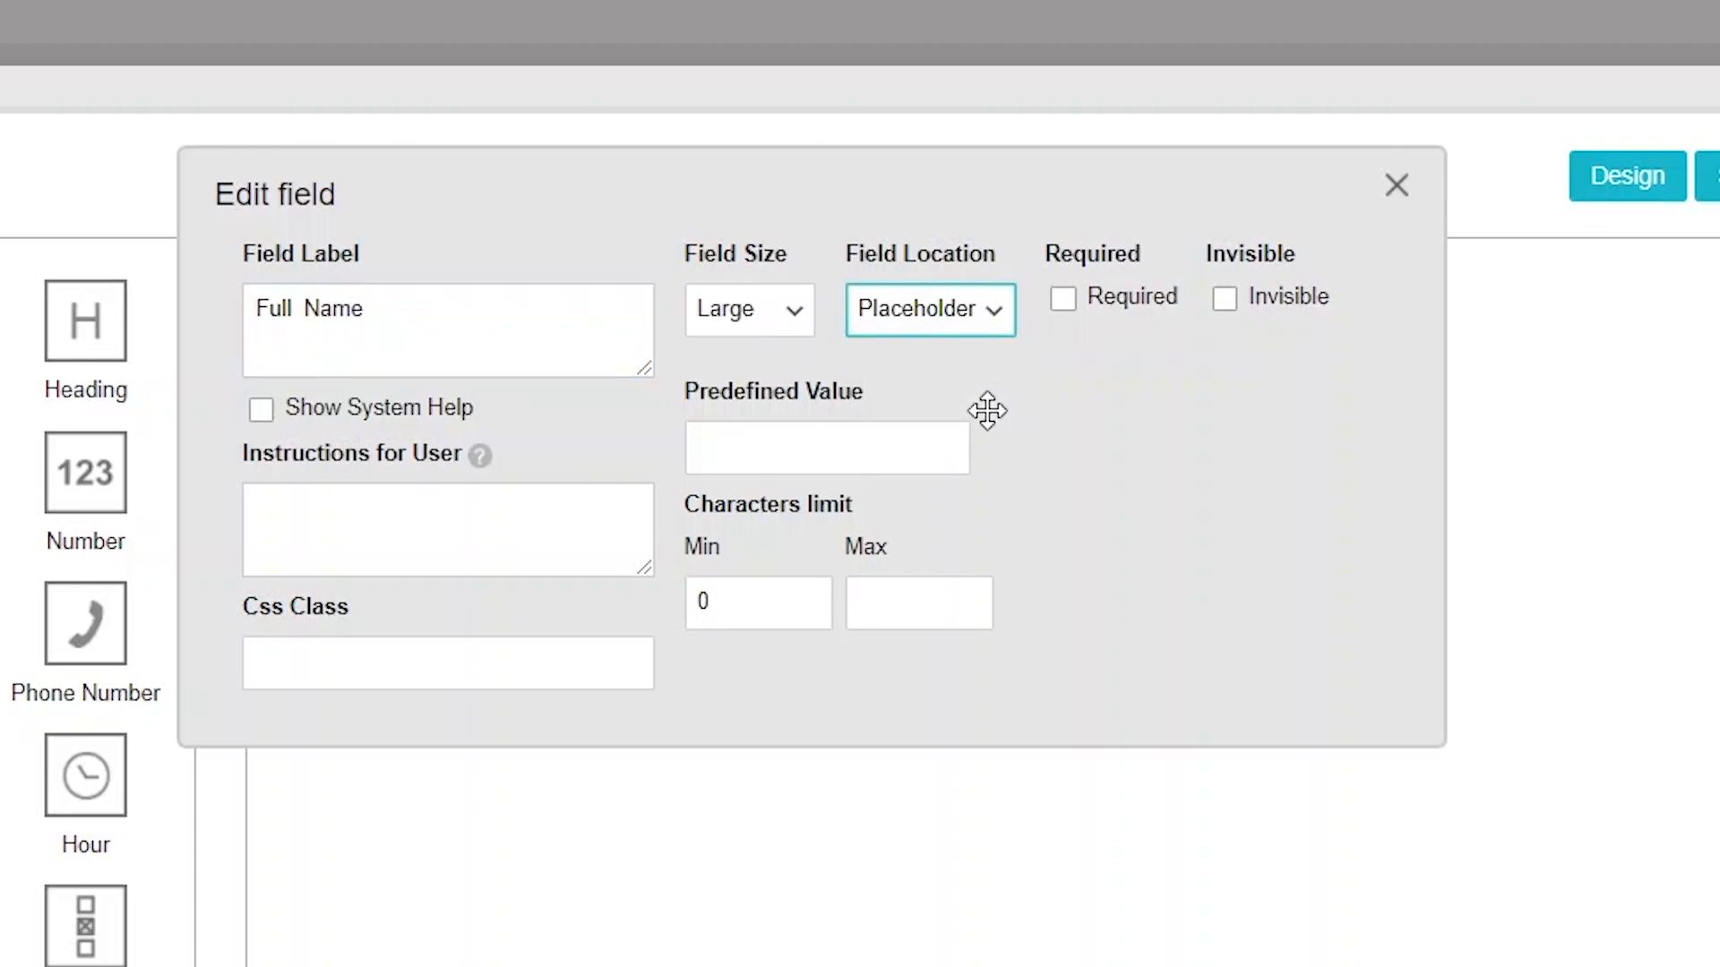
Step: Give the Full Name field the user instructions "First name and surname", make it required, and save and exit the form
click(481, 508)
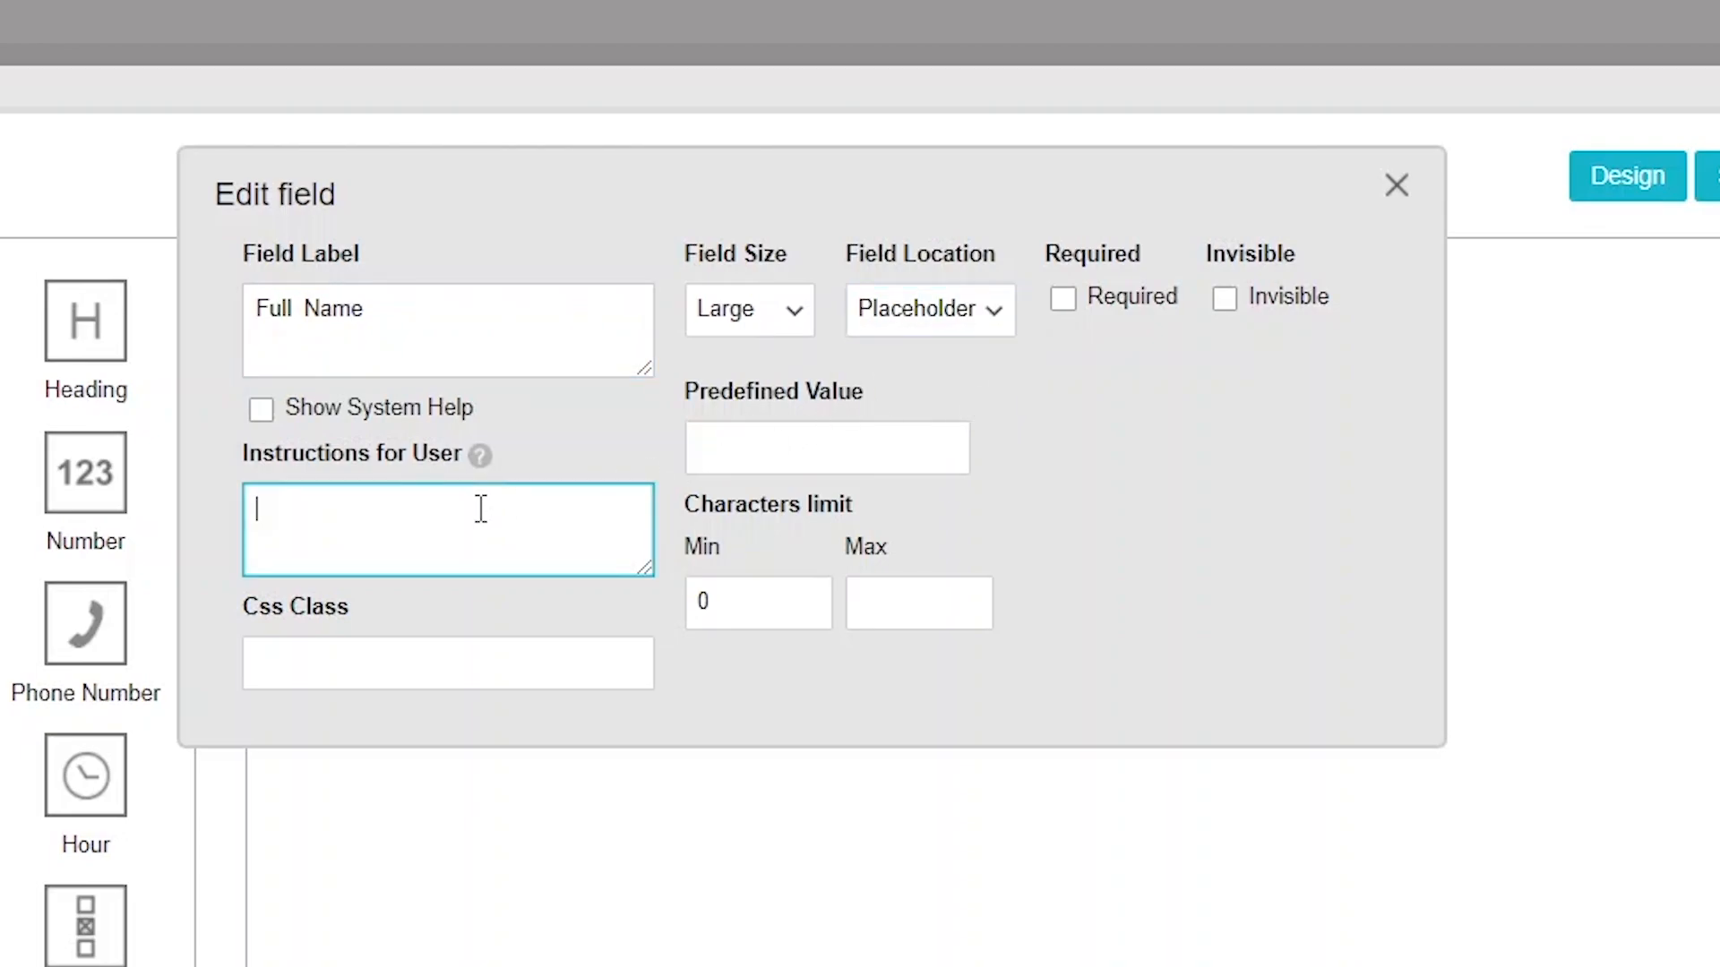
text(First name and surname)
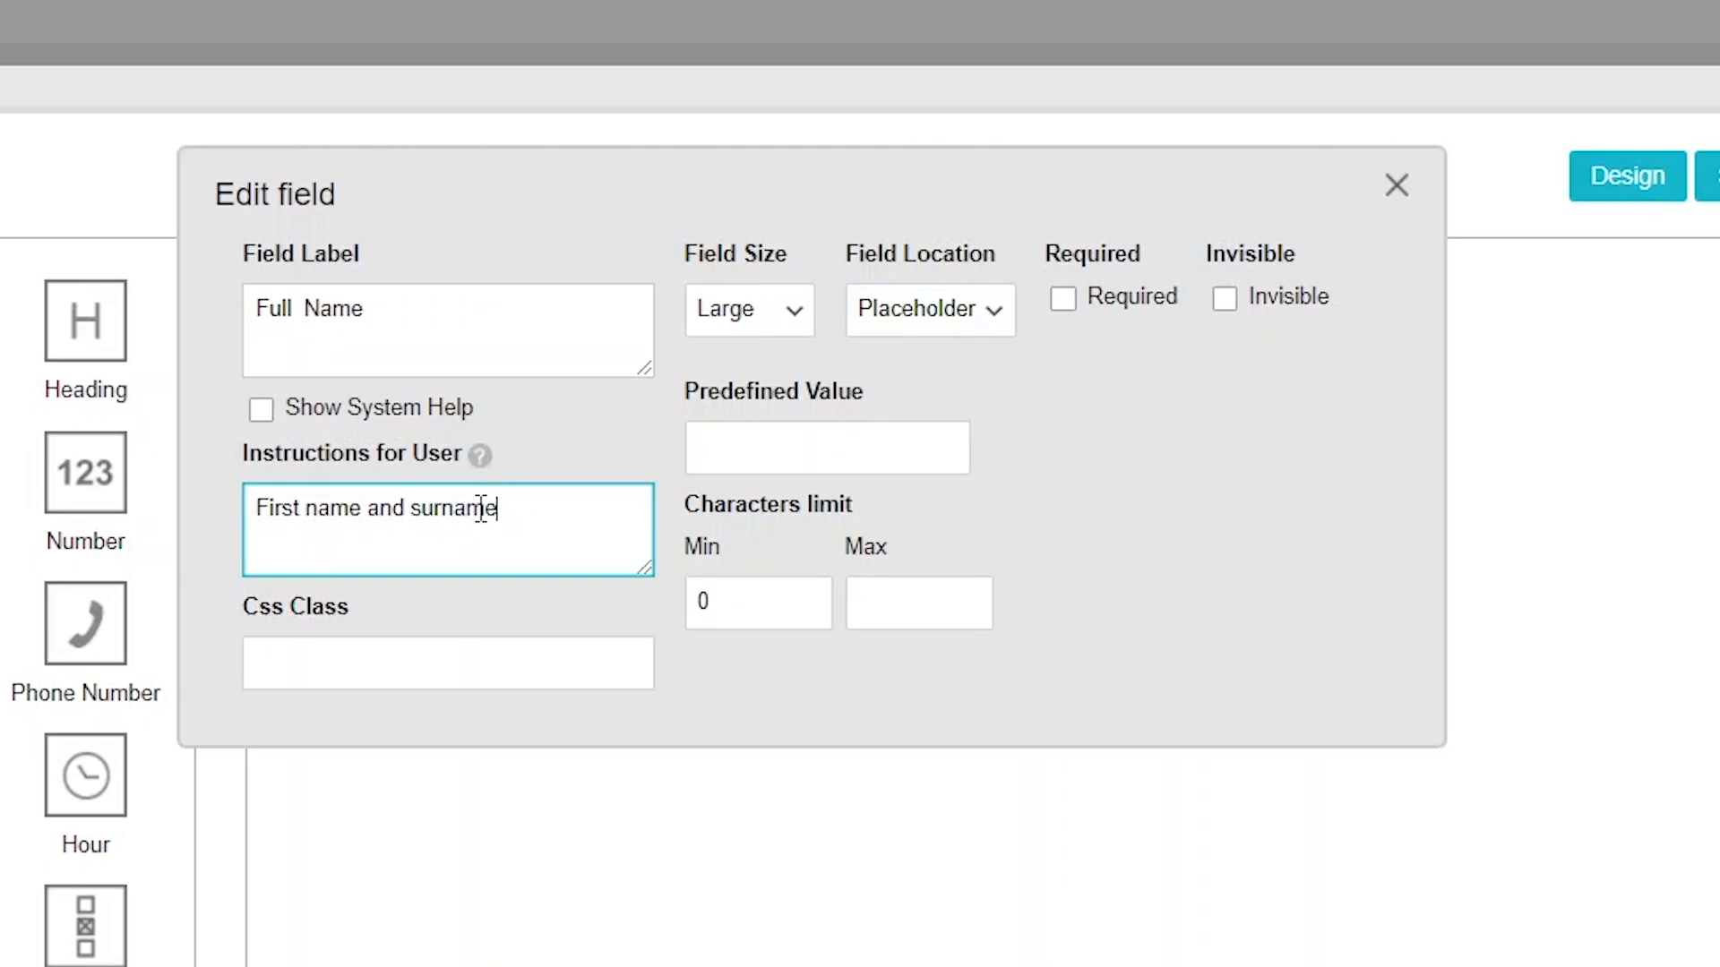
click(1063, 302)
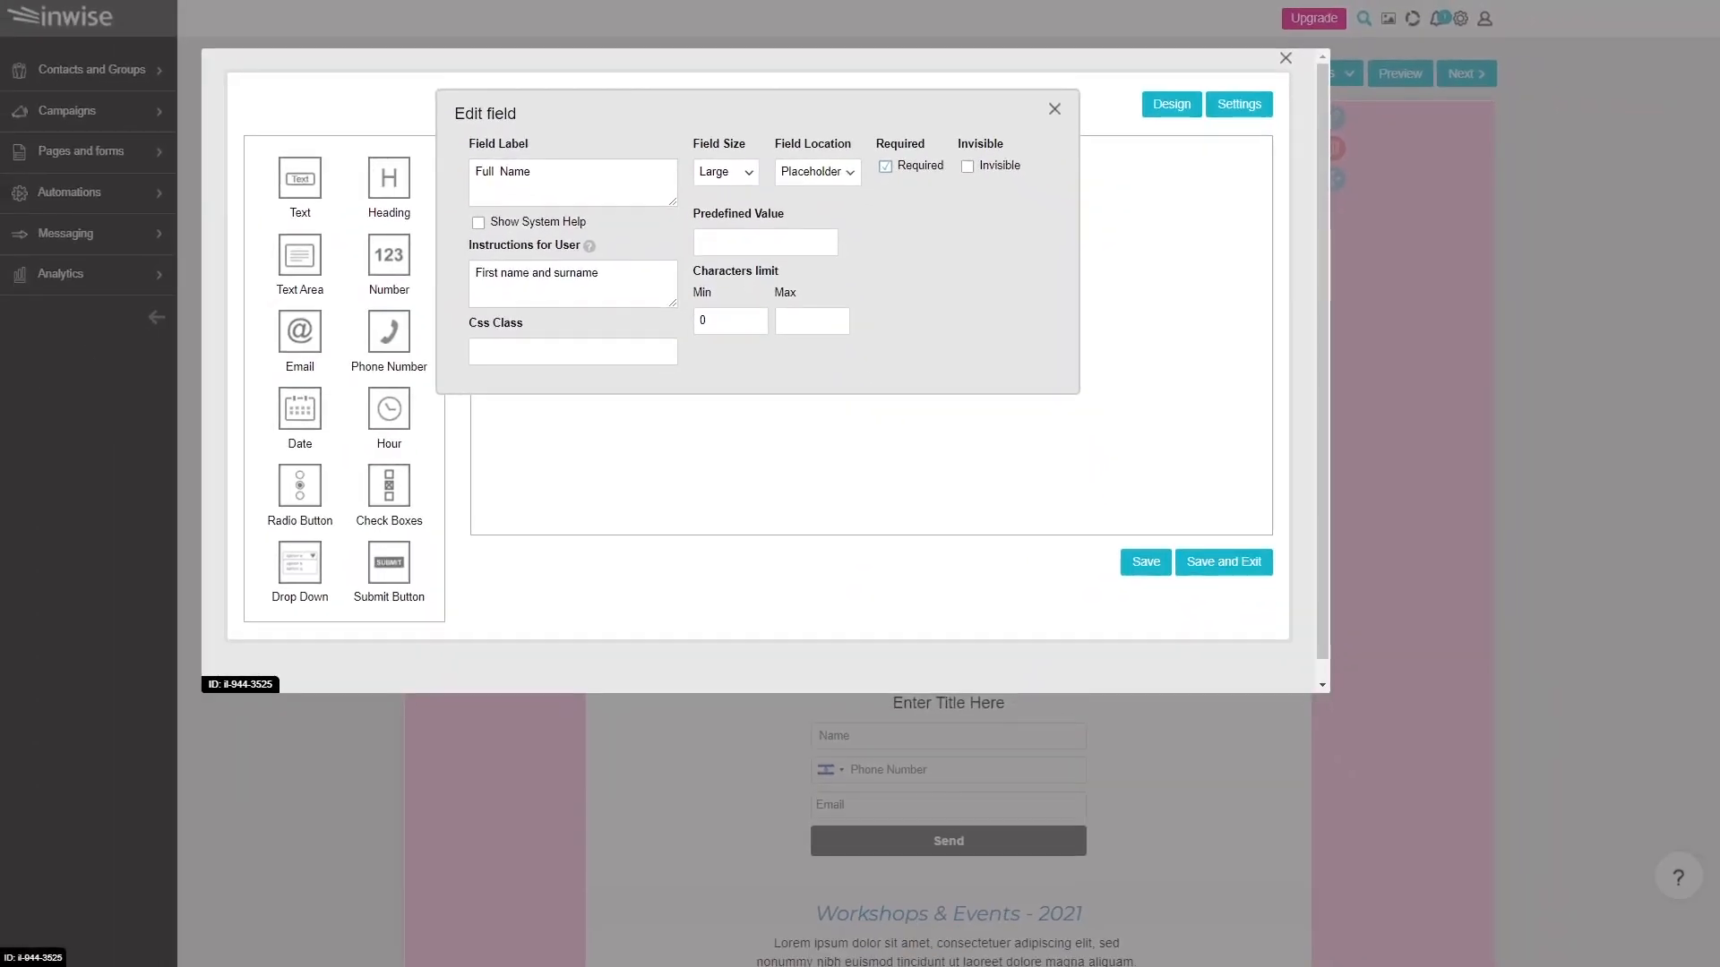
click(1223, 562)
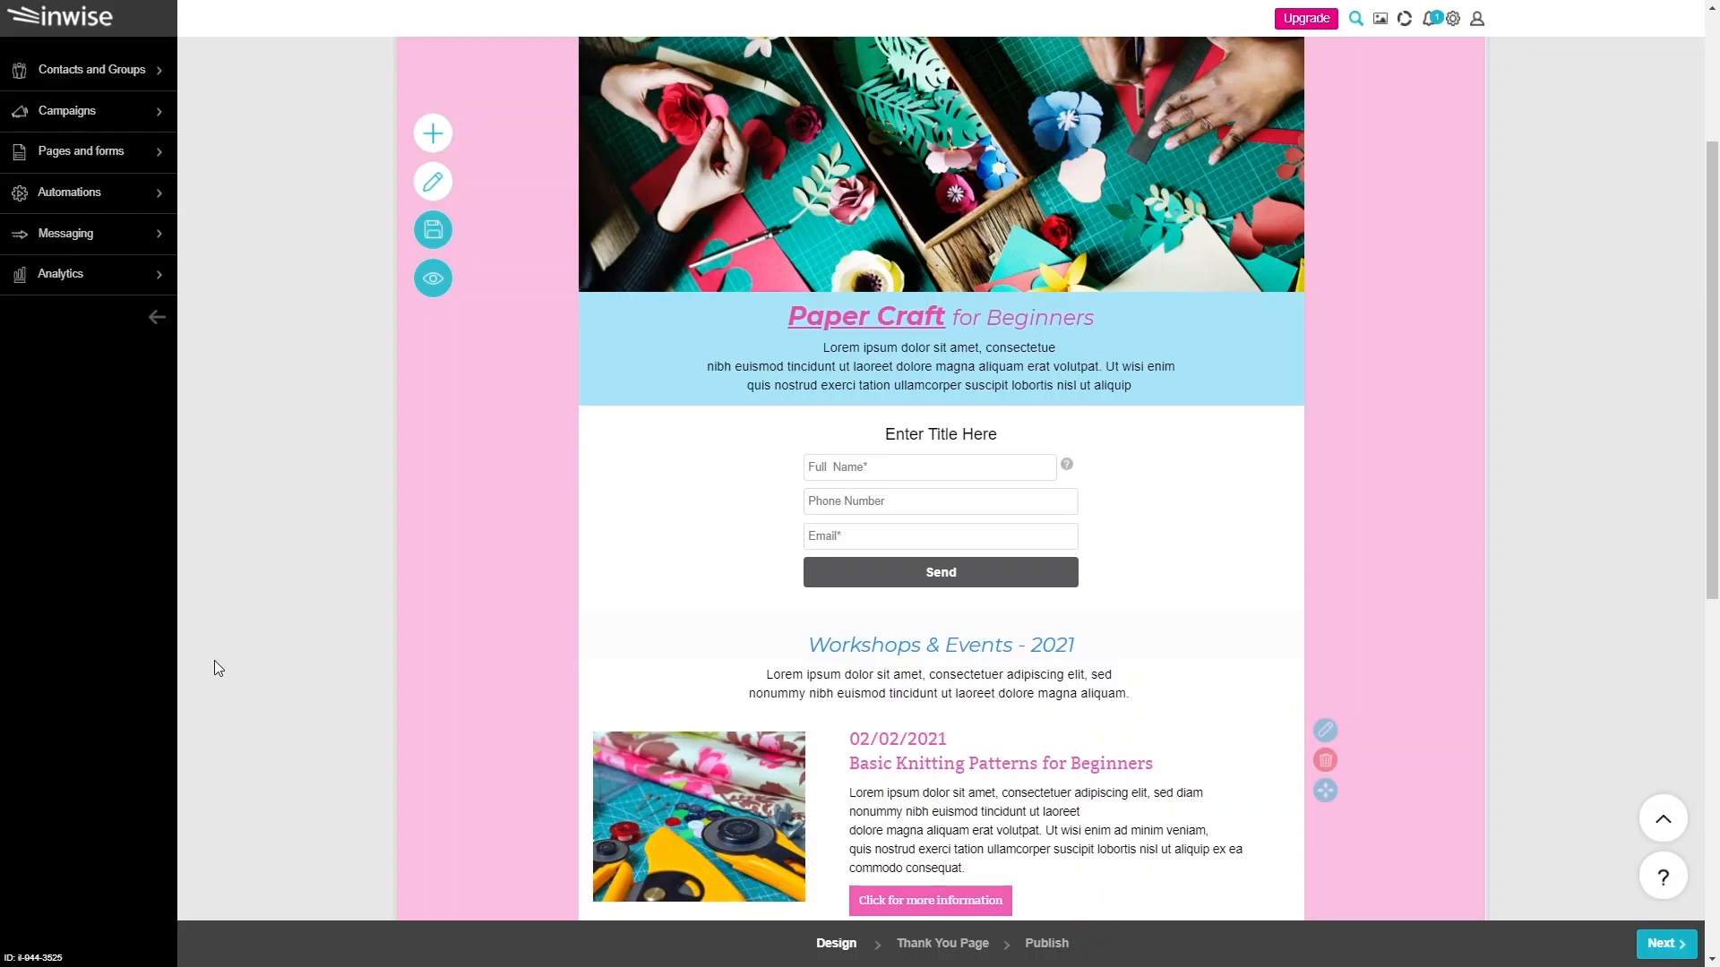
Step: Reopen the form's content, add a check boxes field between Email and the Send button, and open its settings
click(1282, 422)
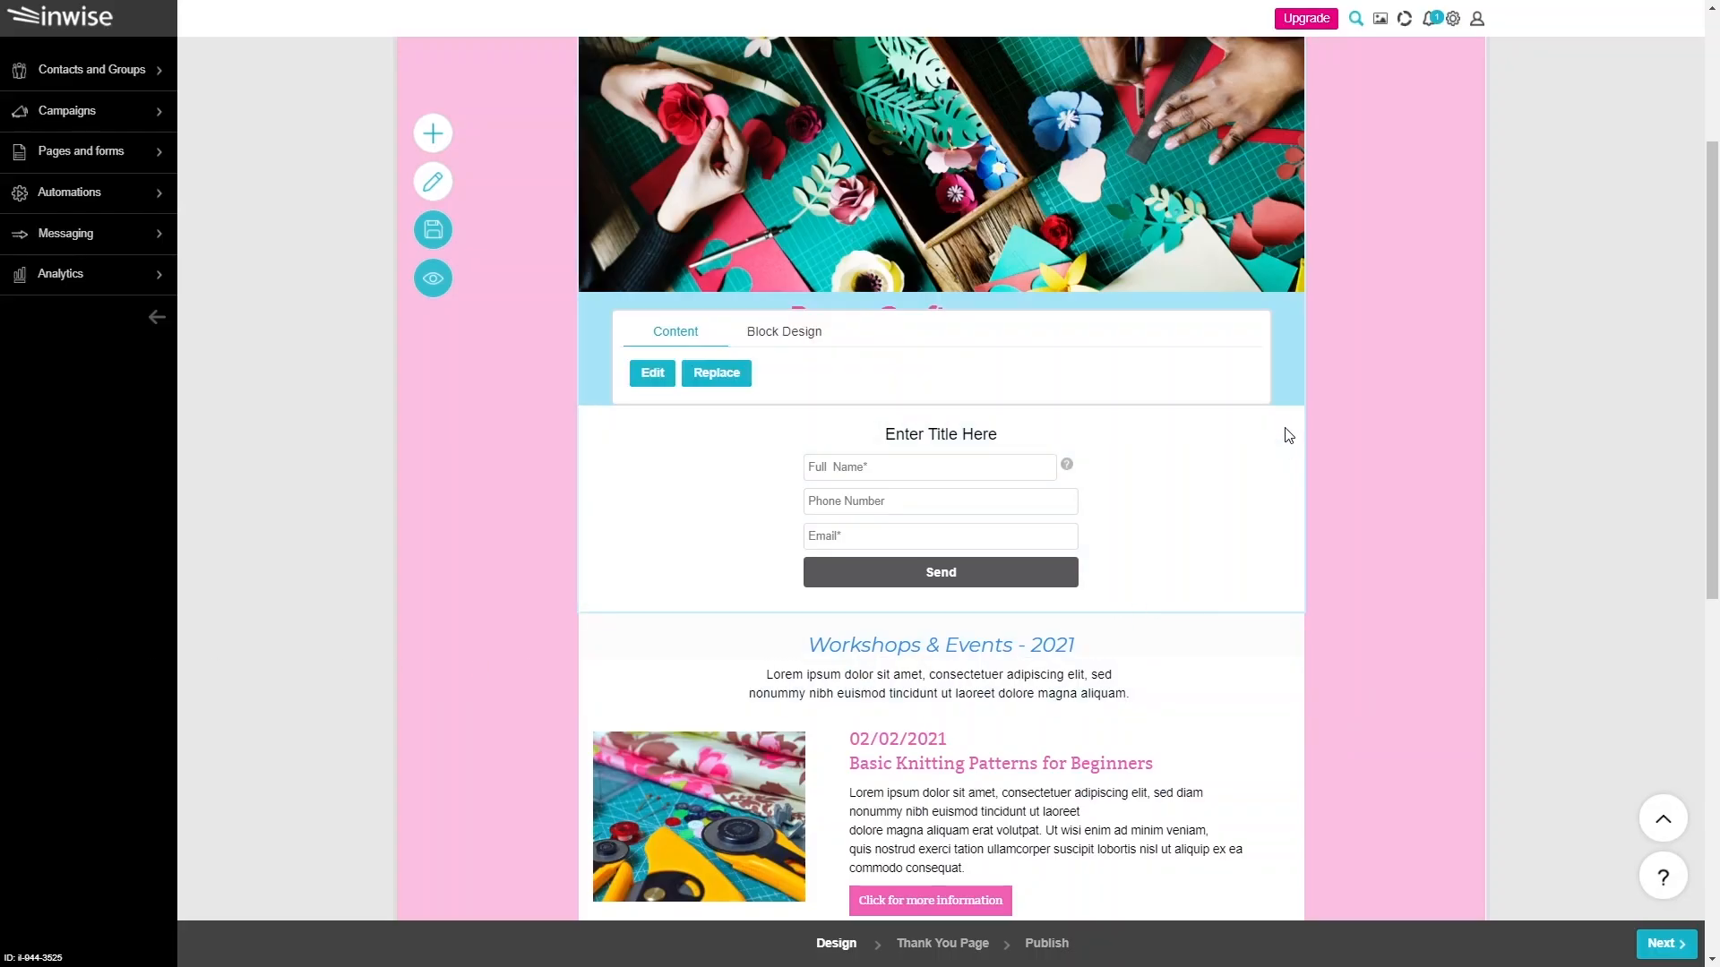
click(661, 380)
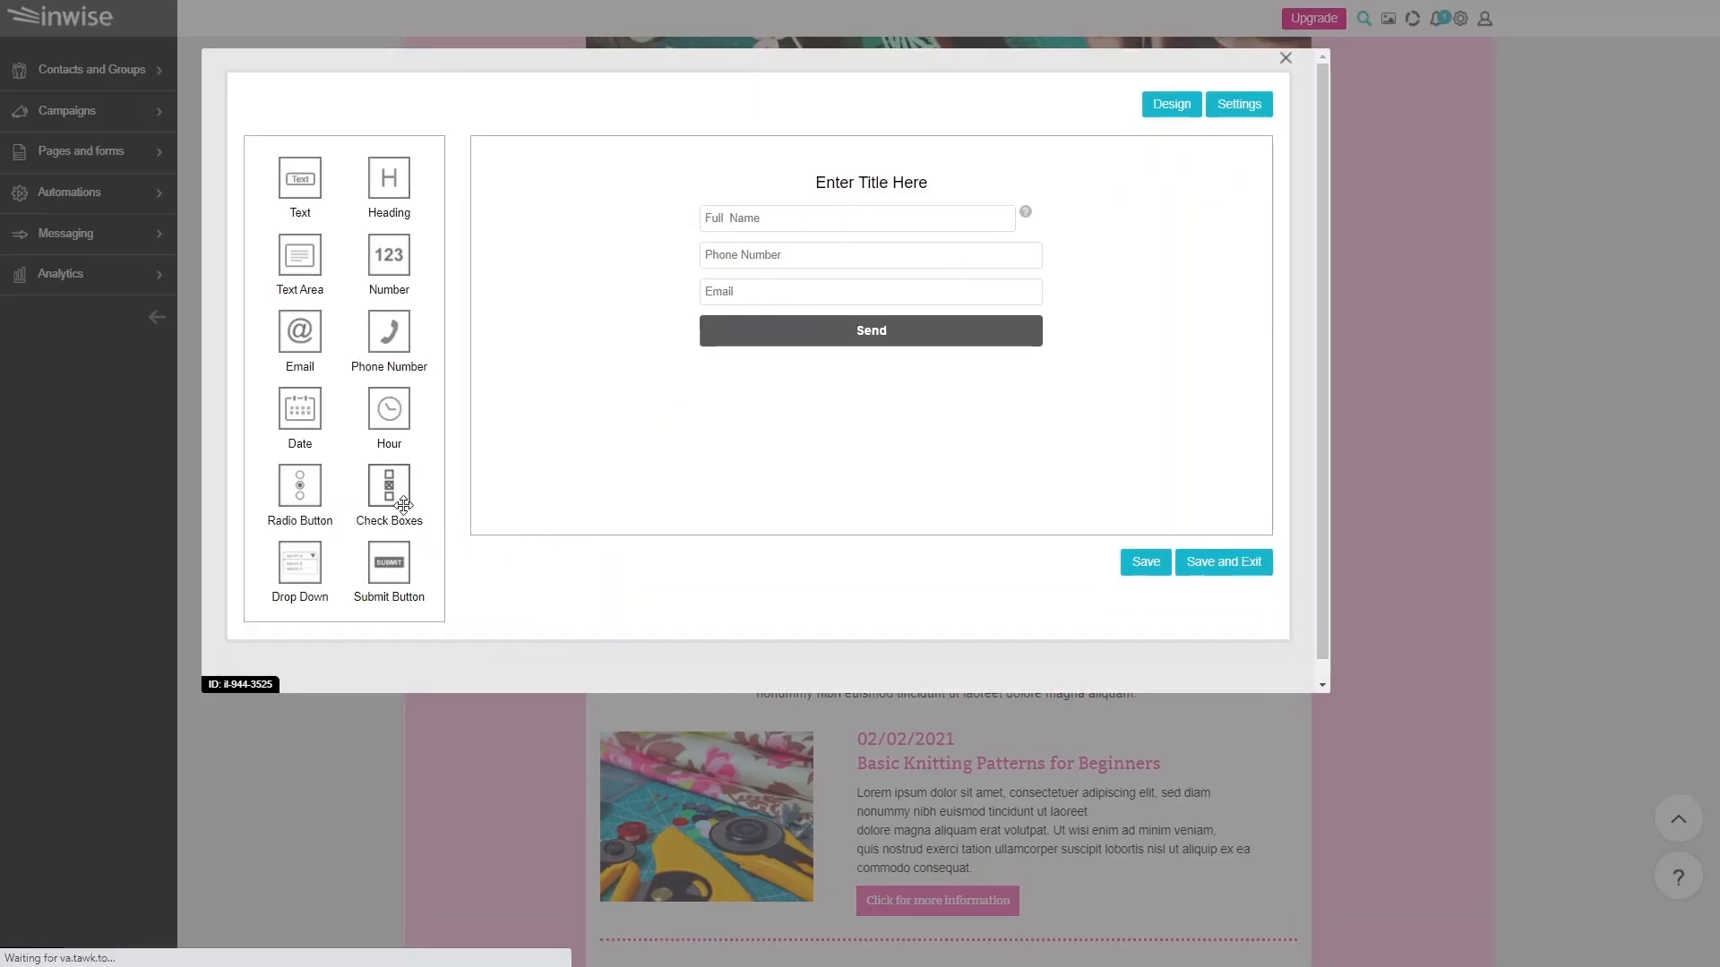
drag(406, 503, 766, 305)
click(787, 324)
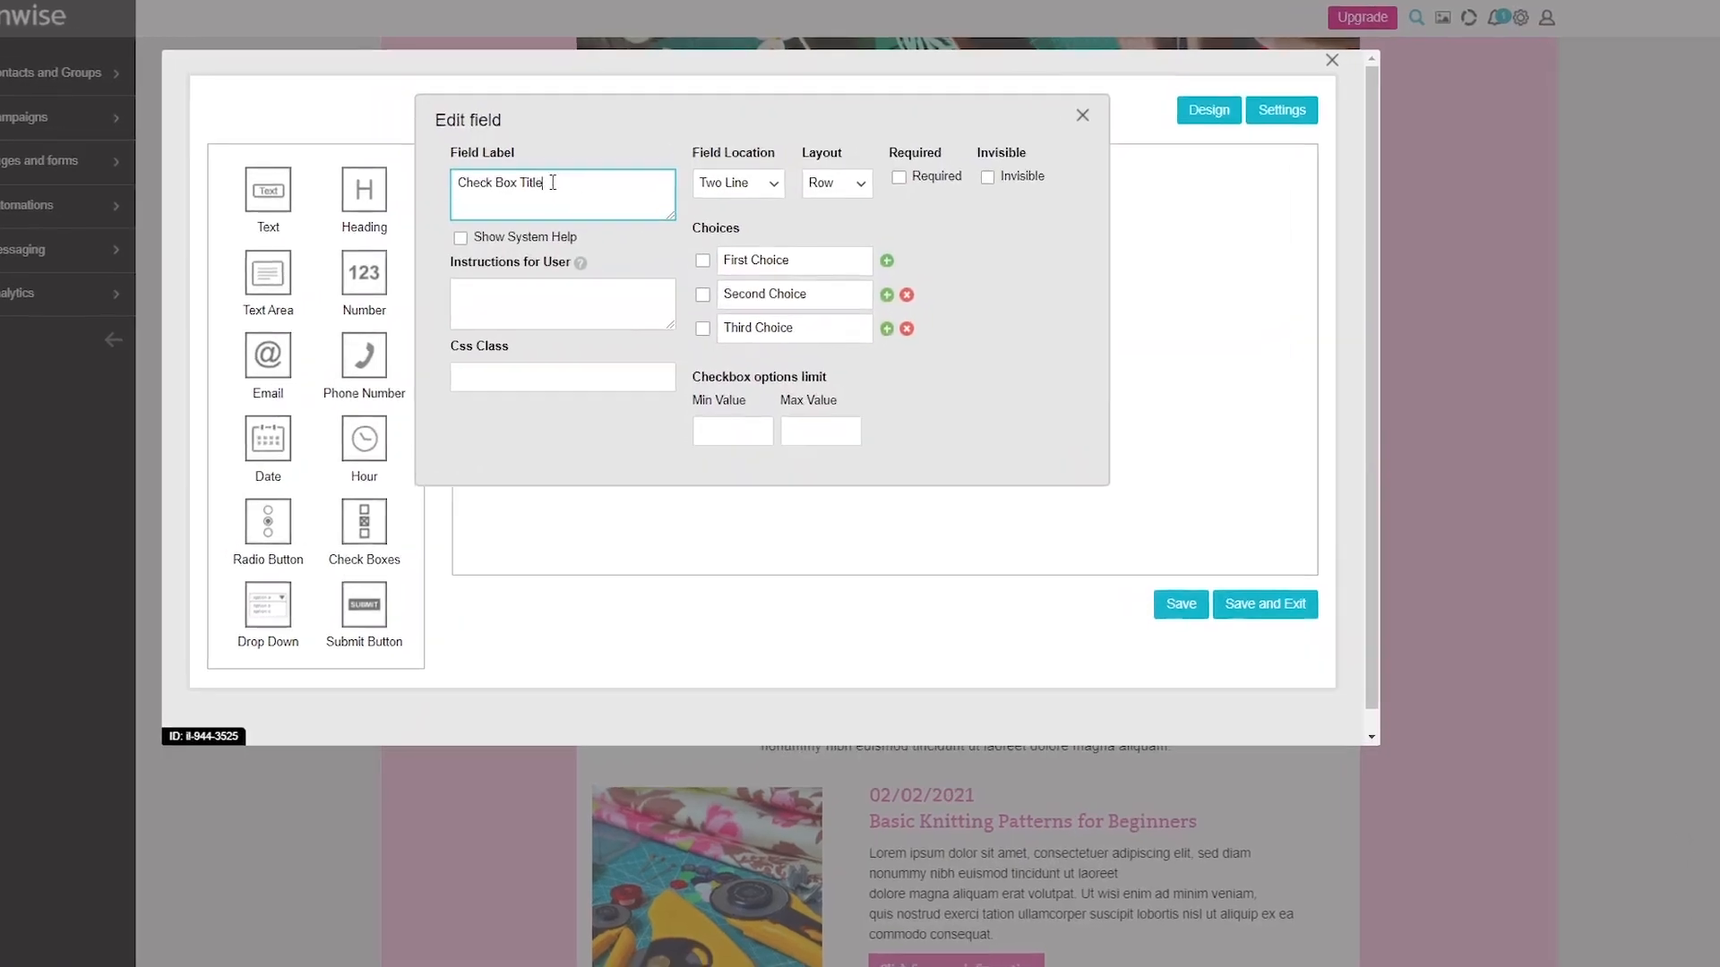
Step: Label the check boxes field "Select your preferred workshop date" and set its field location to One Line
triple_click(553, 182)
text(Select your preferred workshop date)
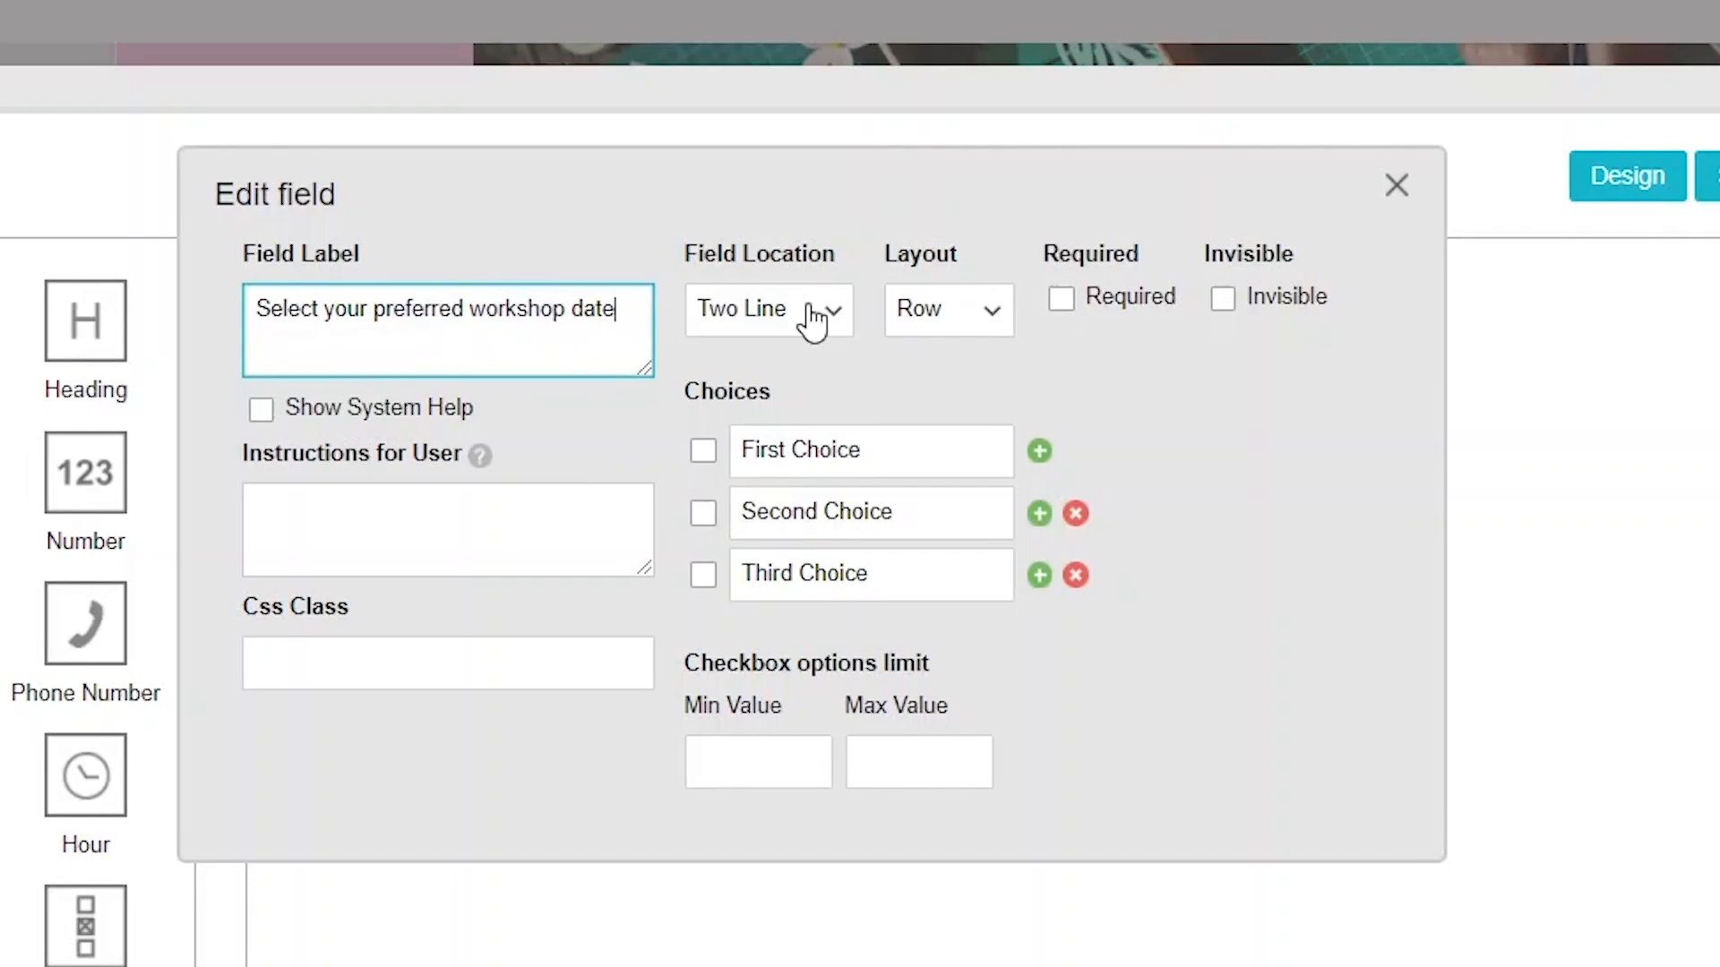
click(806, 310)
click(792, 351)
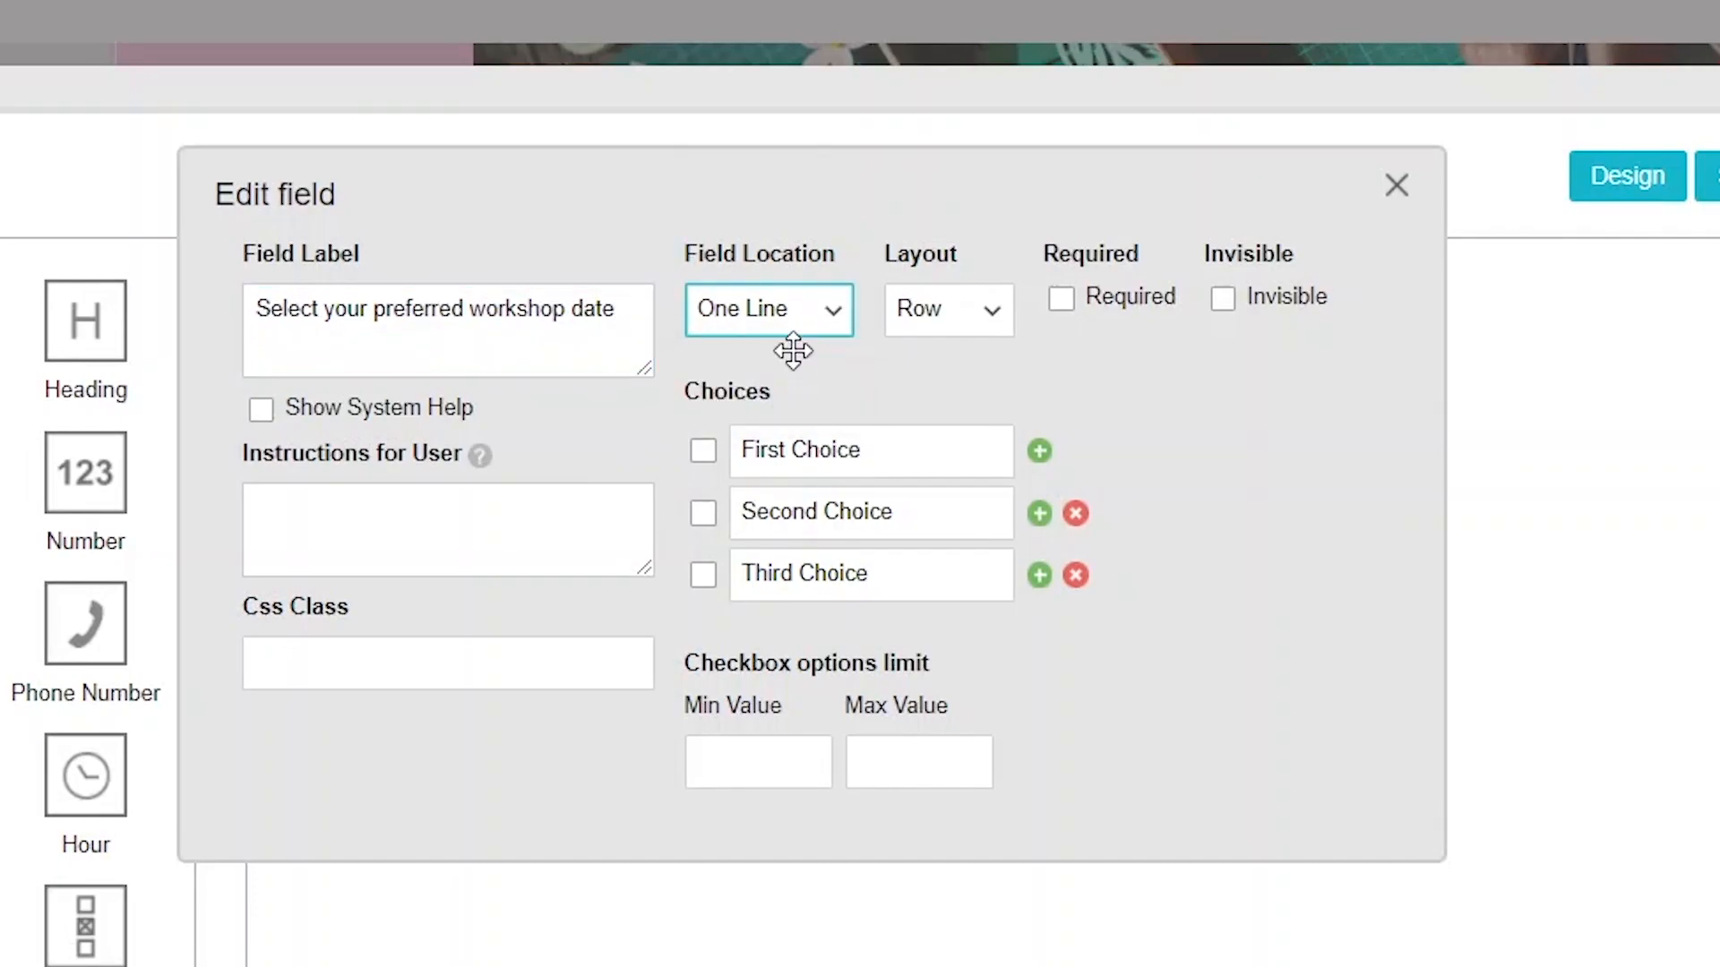
Step: Set the three check box choices to 02/02/2021, 04/02/2021 and 06/02/2021
double_click(813, 452)
key(ctrl+a)
text(02)
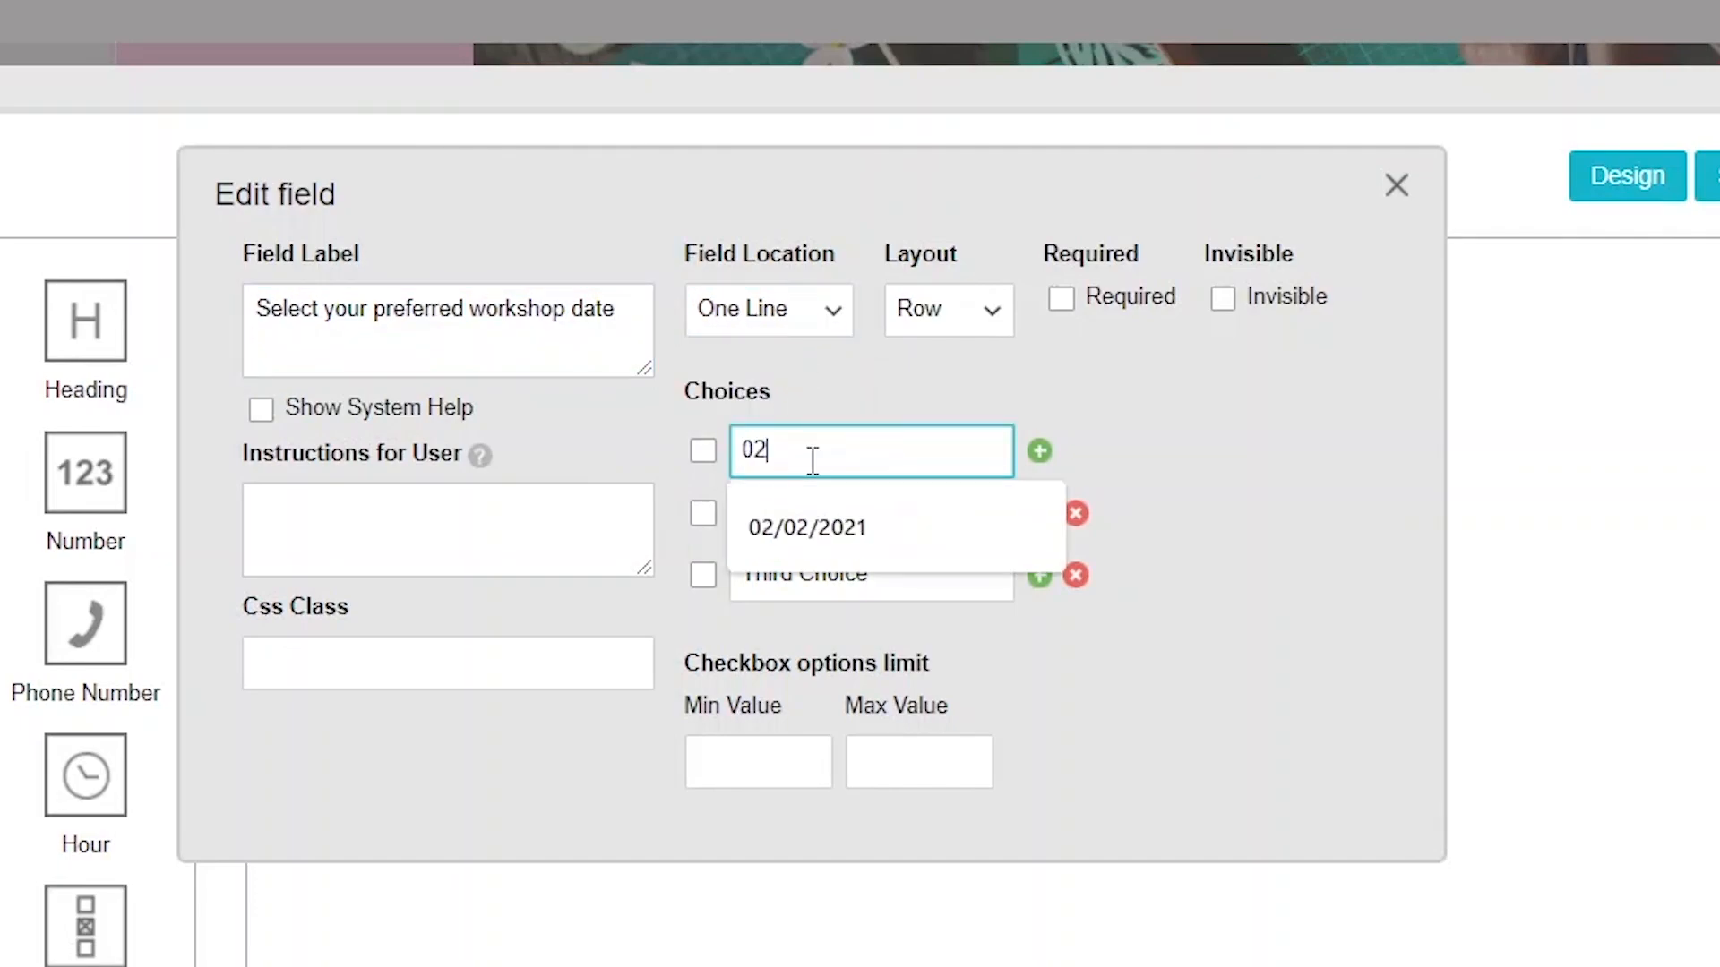
text(/02/2021)
triple_click(815, 508)
text(04/02/2021)
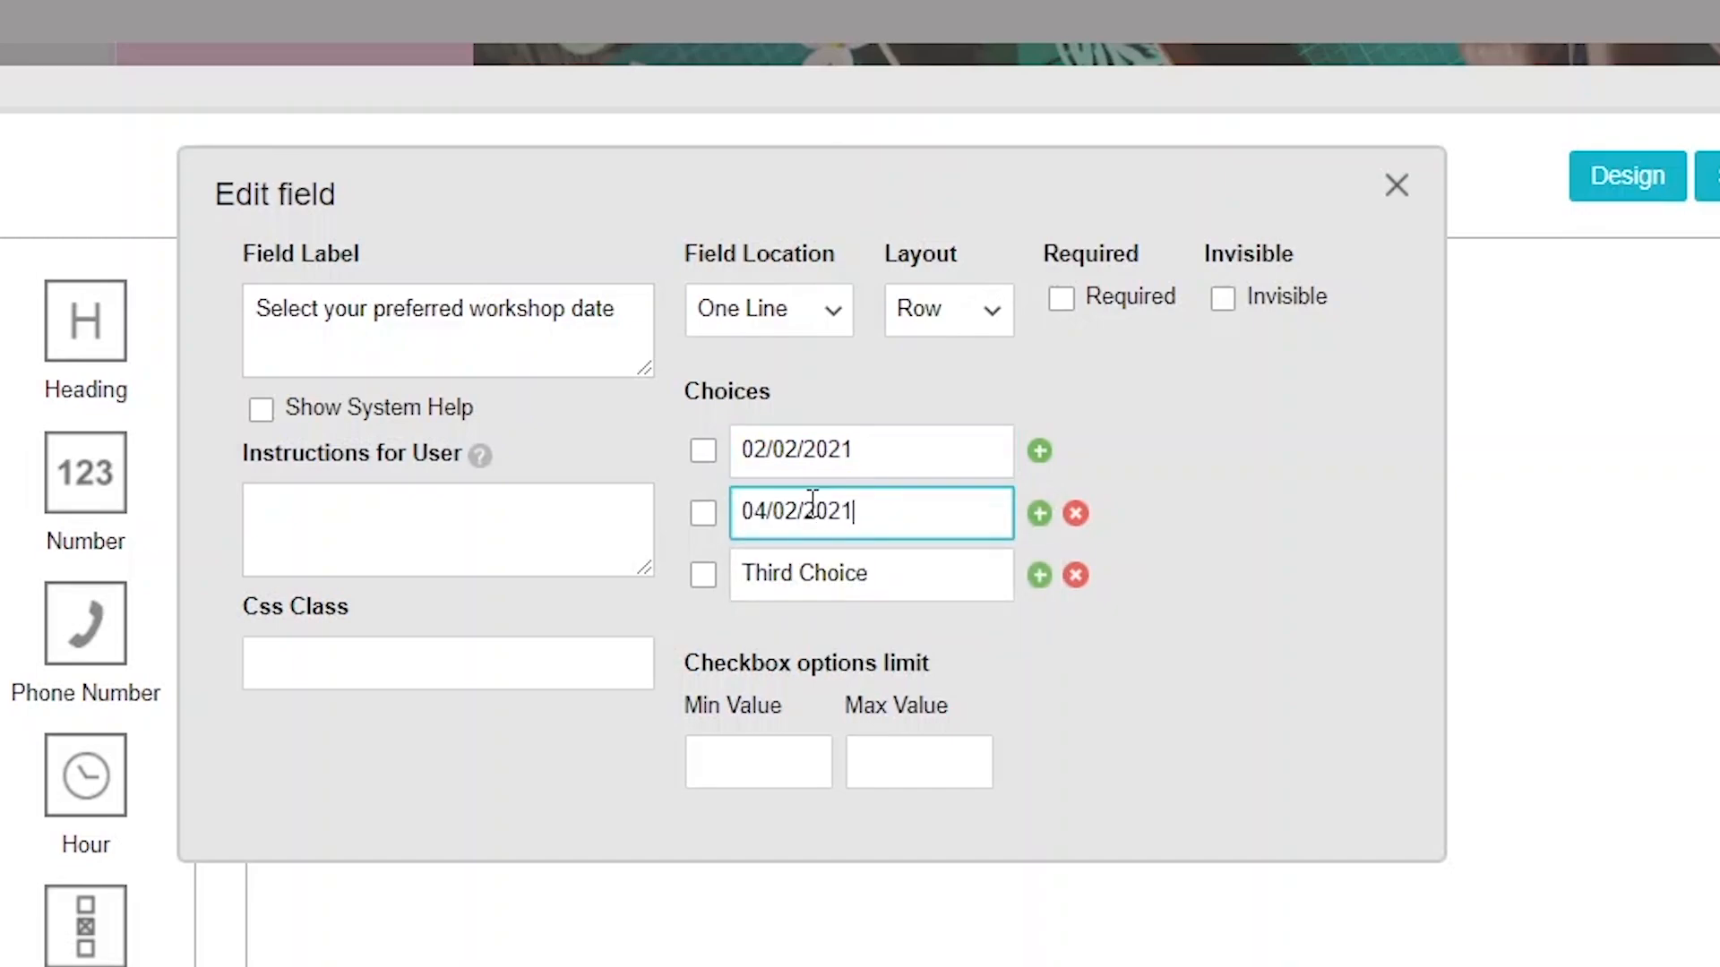
click(857, 571)
triple_click(857, 571)
text(06/)
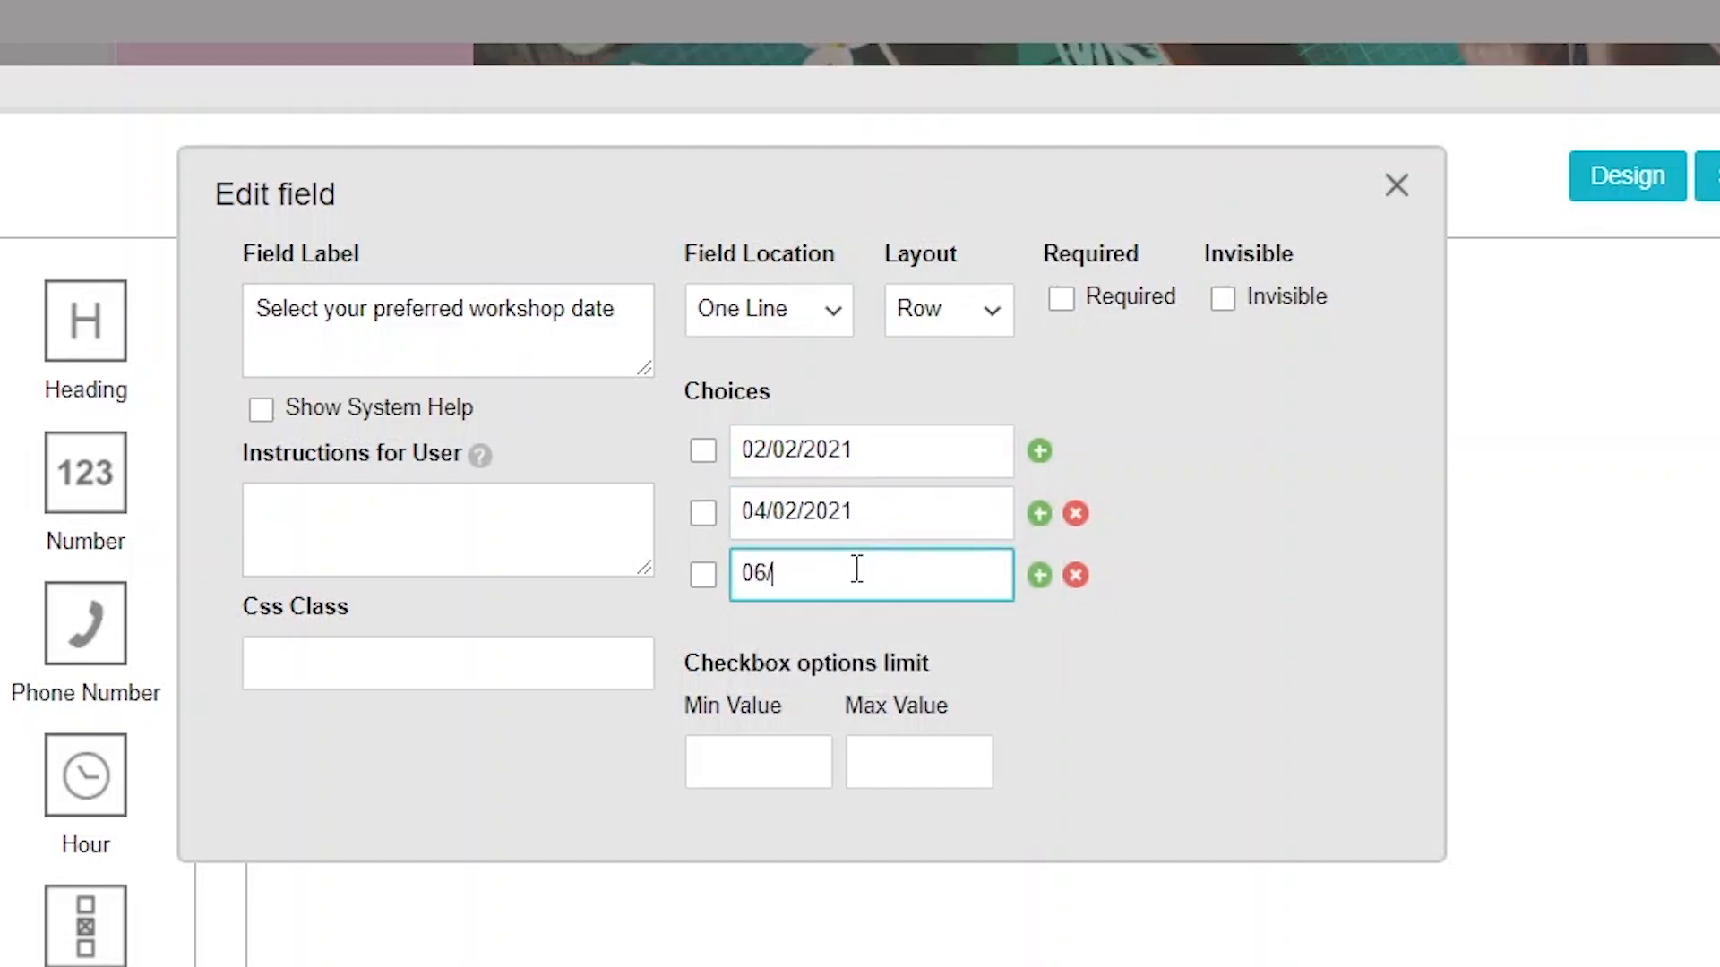
text(02/2021)
Step: Add and remove a trial fourth choice, and preselect the 02/02/2021 choice before closing the field settings
click(1039, 576)
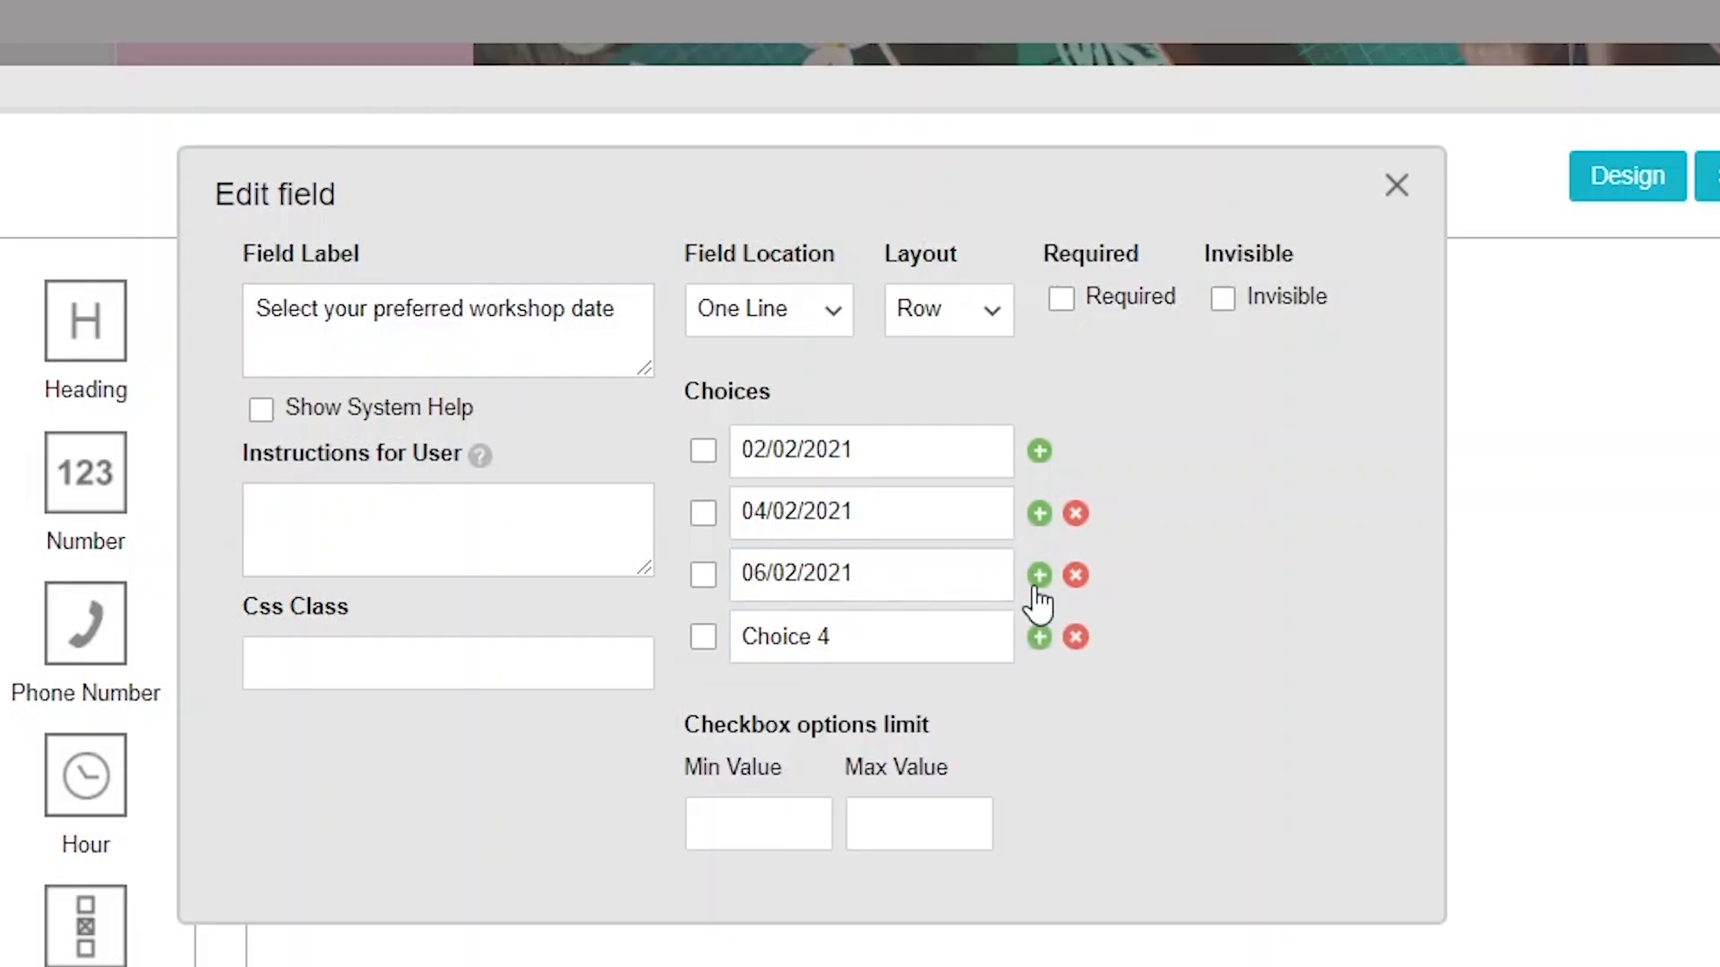
click(1075, 637)
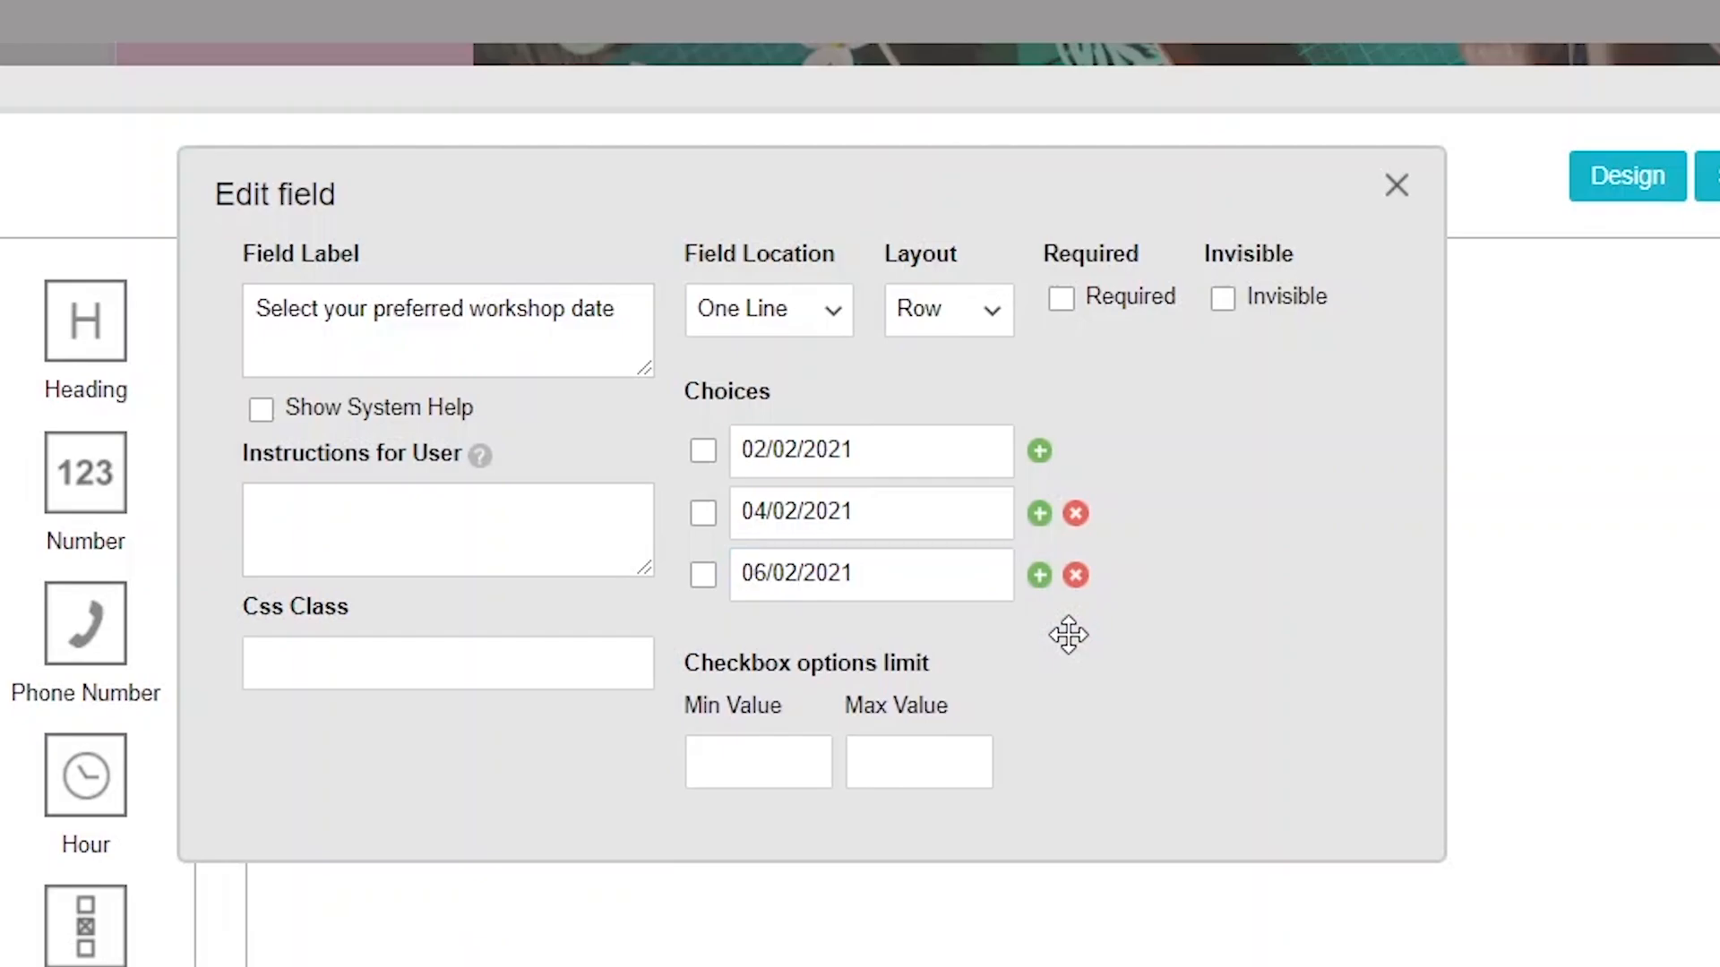
click(704, 454)
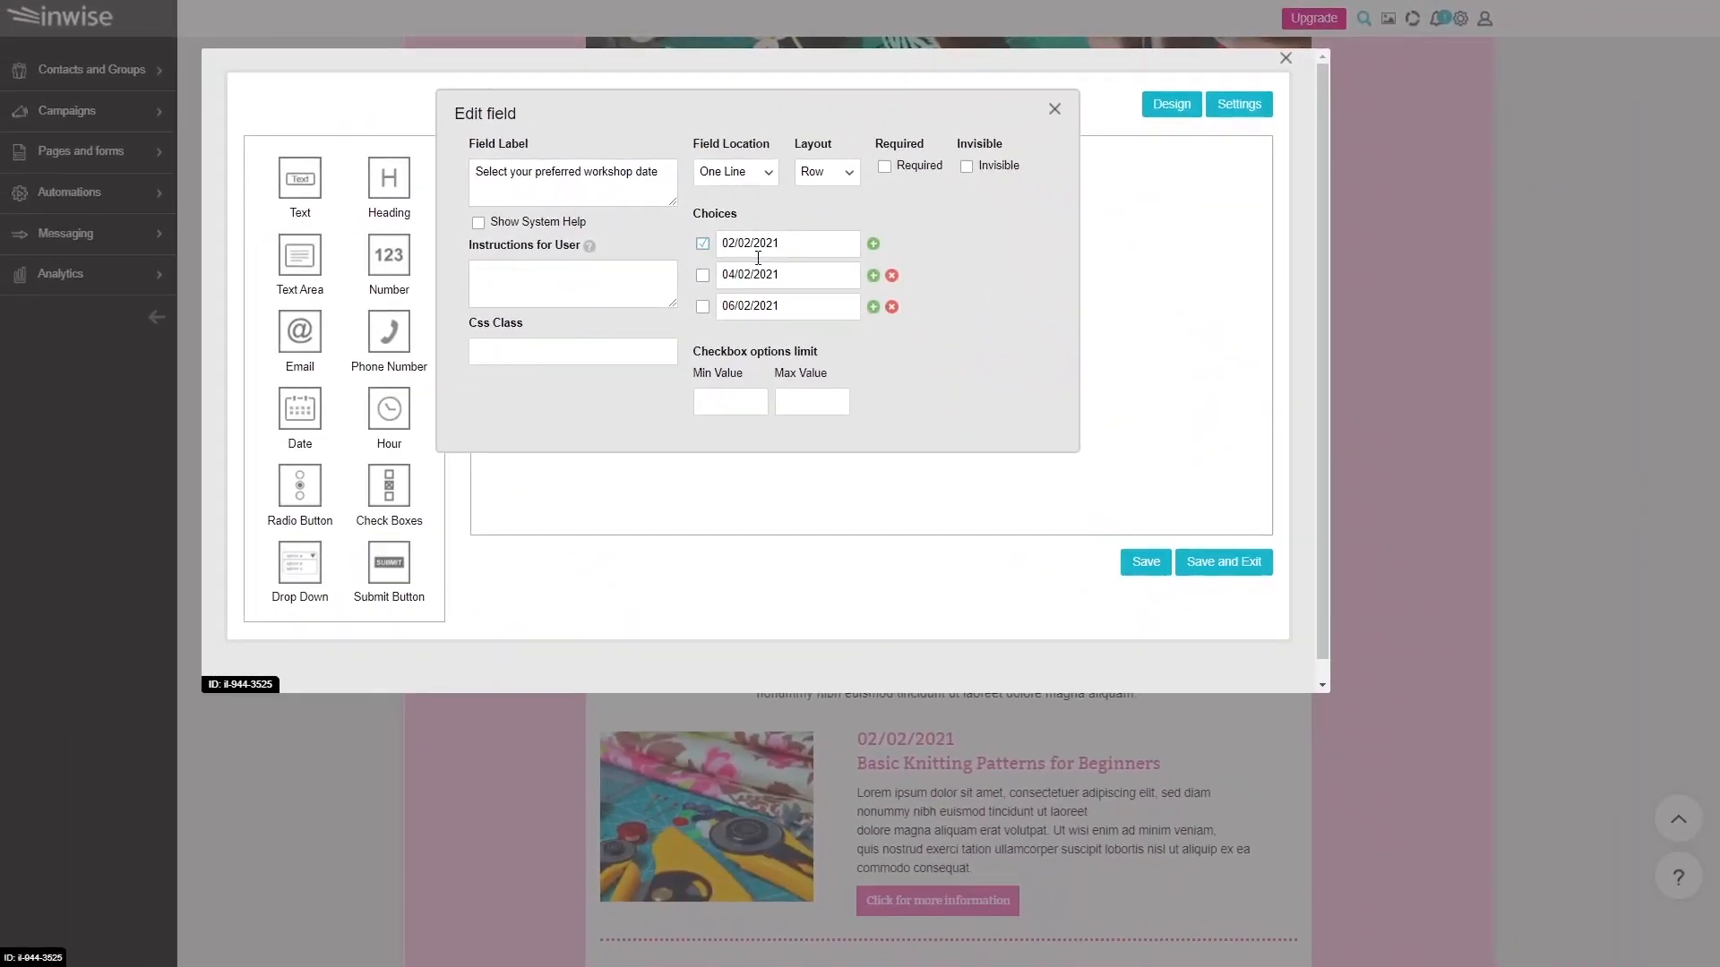
click(1128, 317)
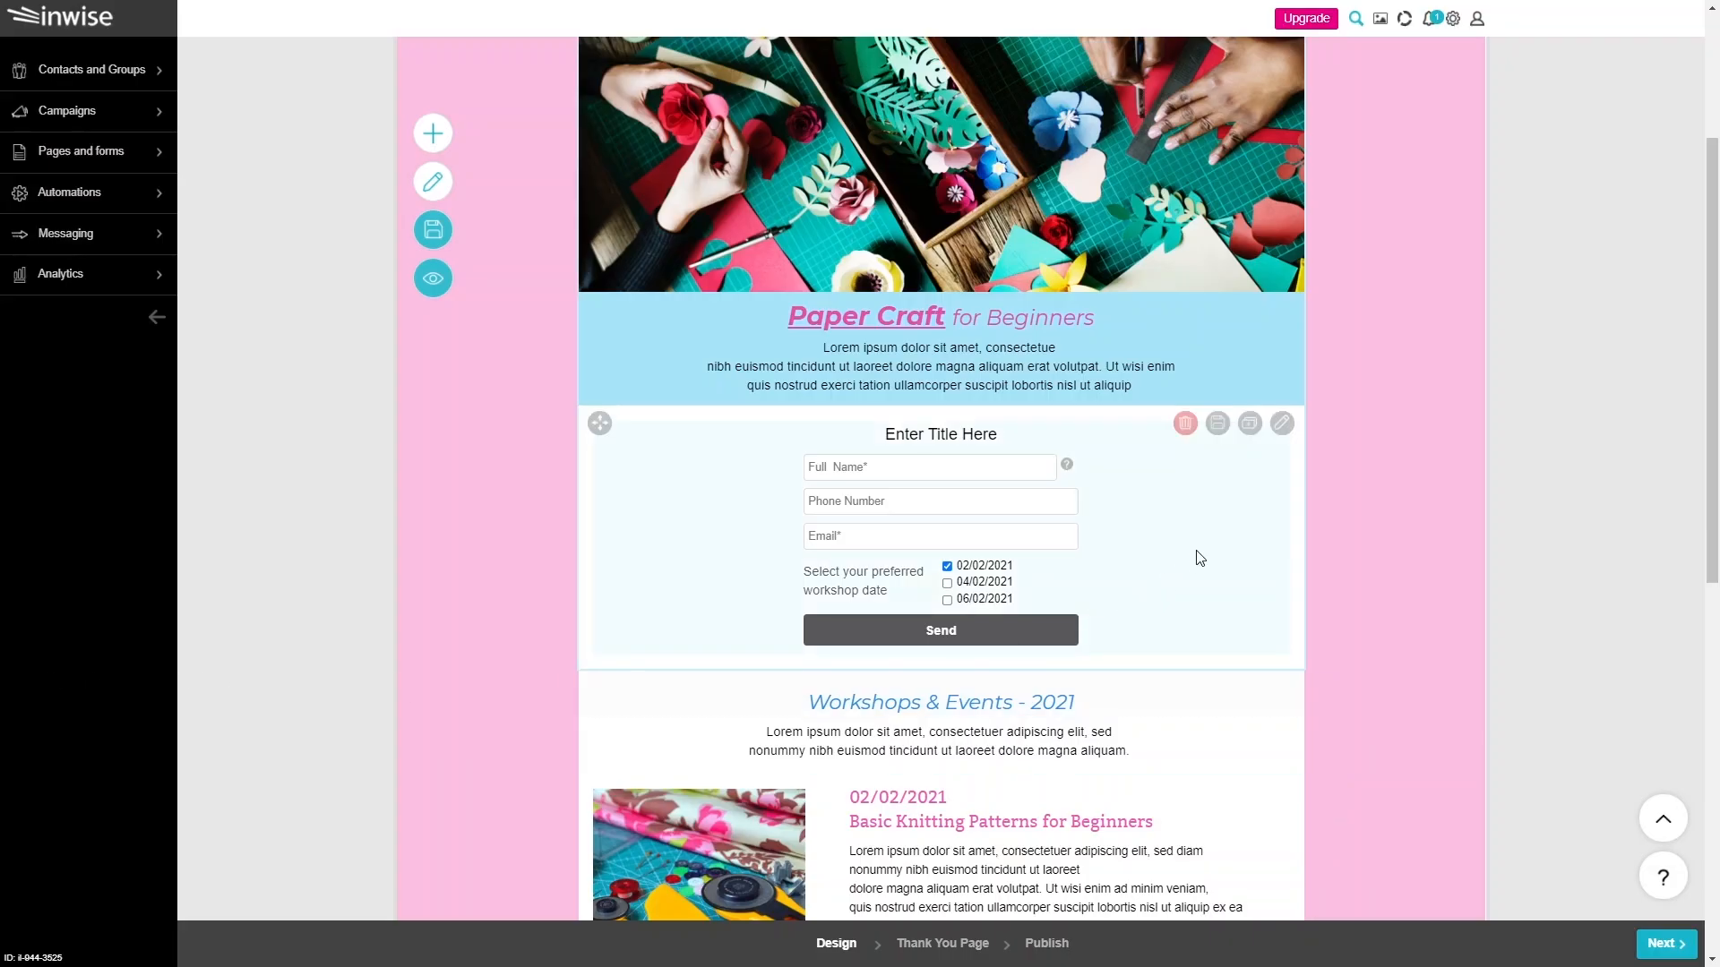
Step: Reopen the form's content and add a radio button field below the workshop dates, labelled "Starting time:"
click(1282, 429)
click(661, 376)
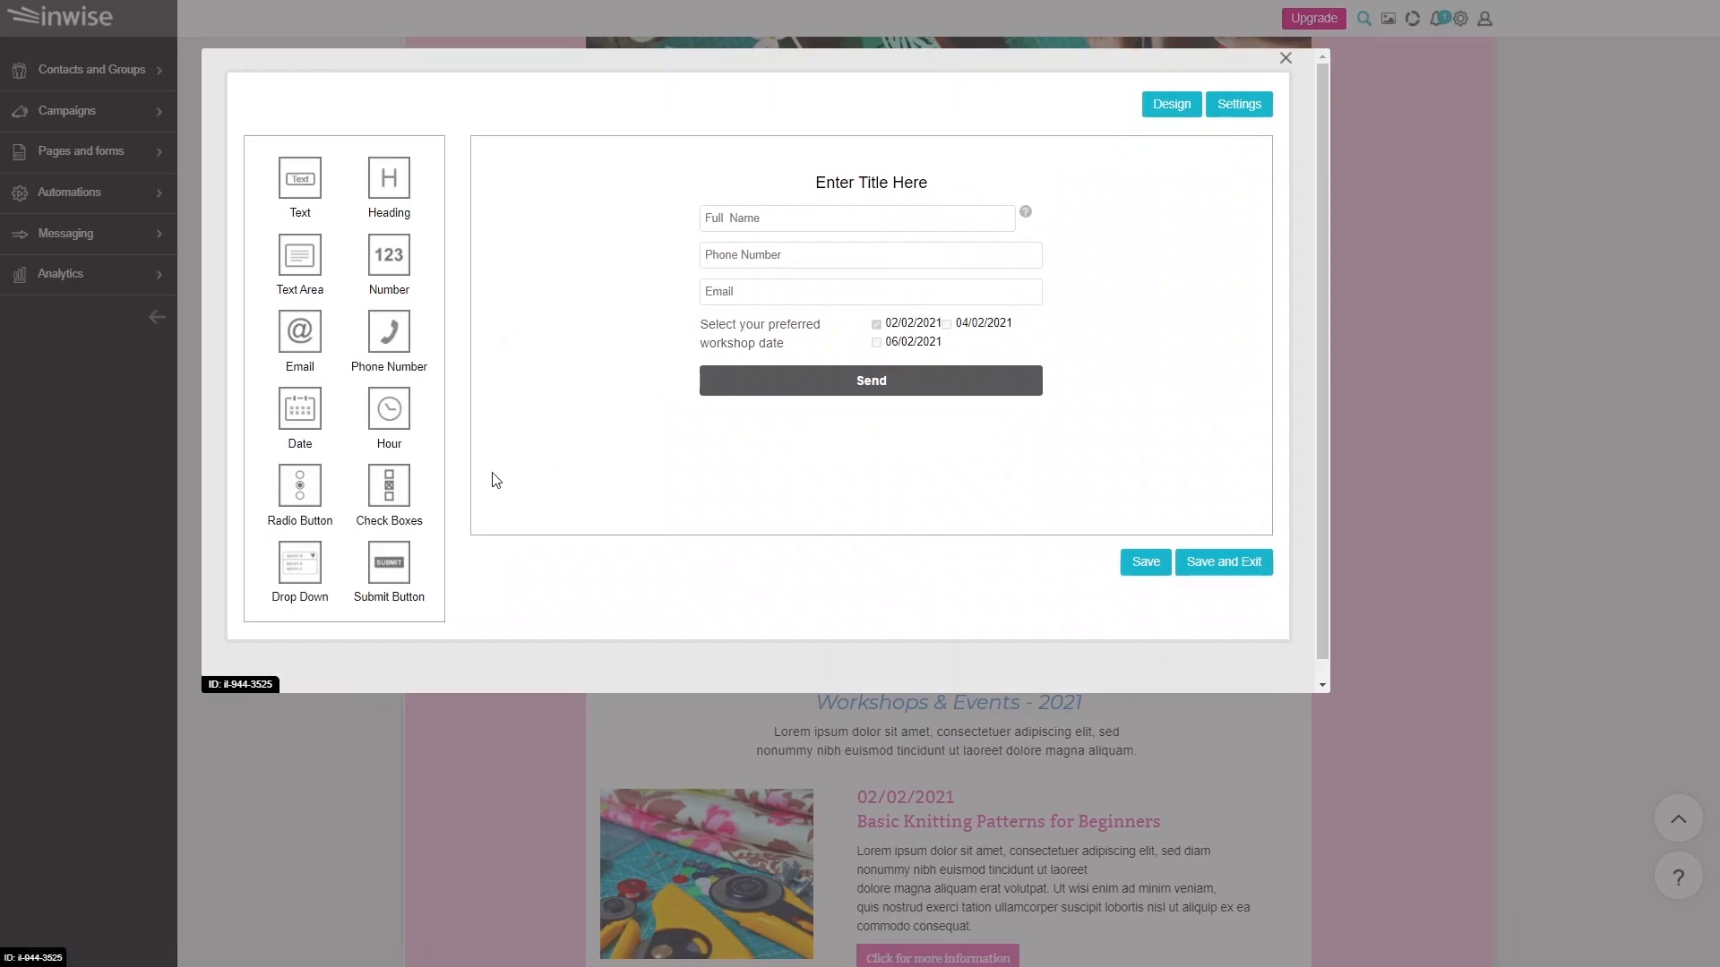
drag(300, 502, 759, 378)
click(613, 178)
key(ctrl+a)
text(Starting time:)
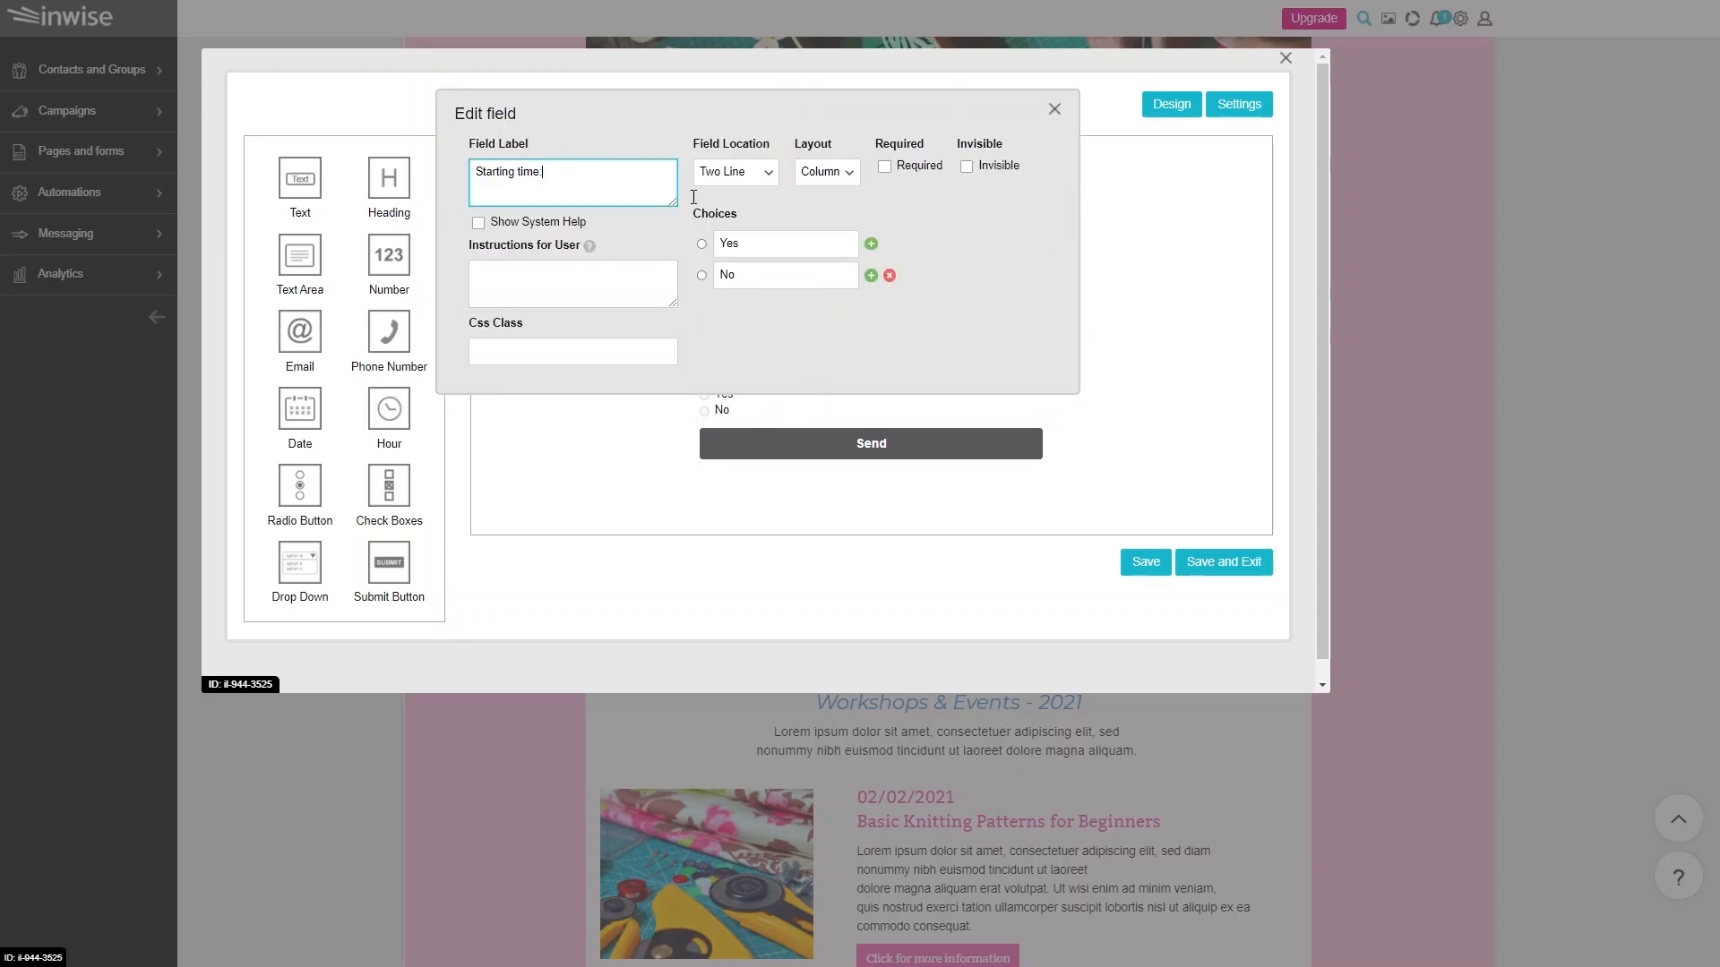
Step: Set the radio button choices to 10:00 and 14:00 and close the field settings
double_click(780, 243)
text(10:00)
double_click(775, 273)
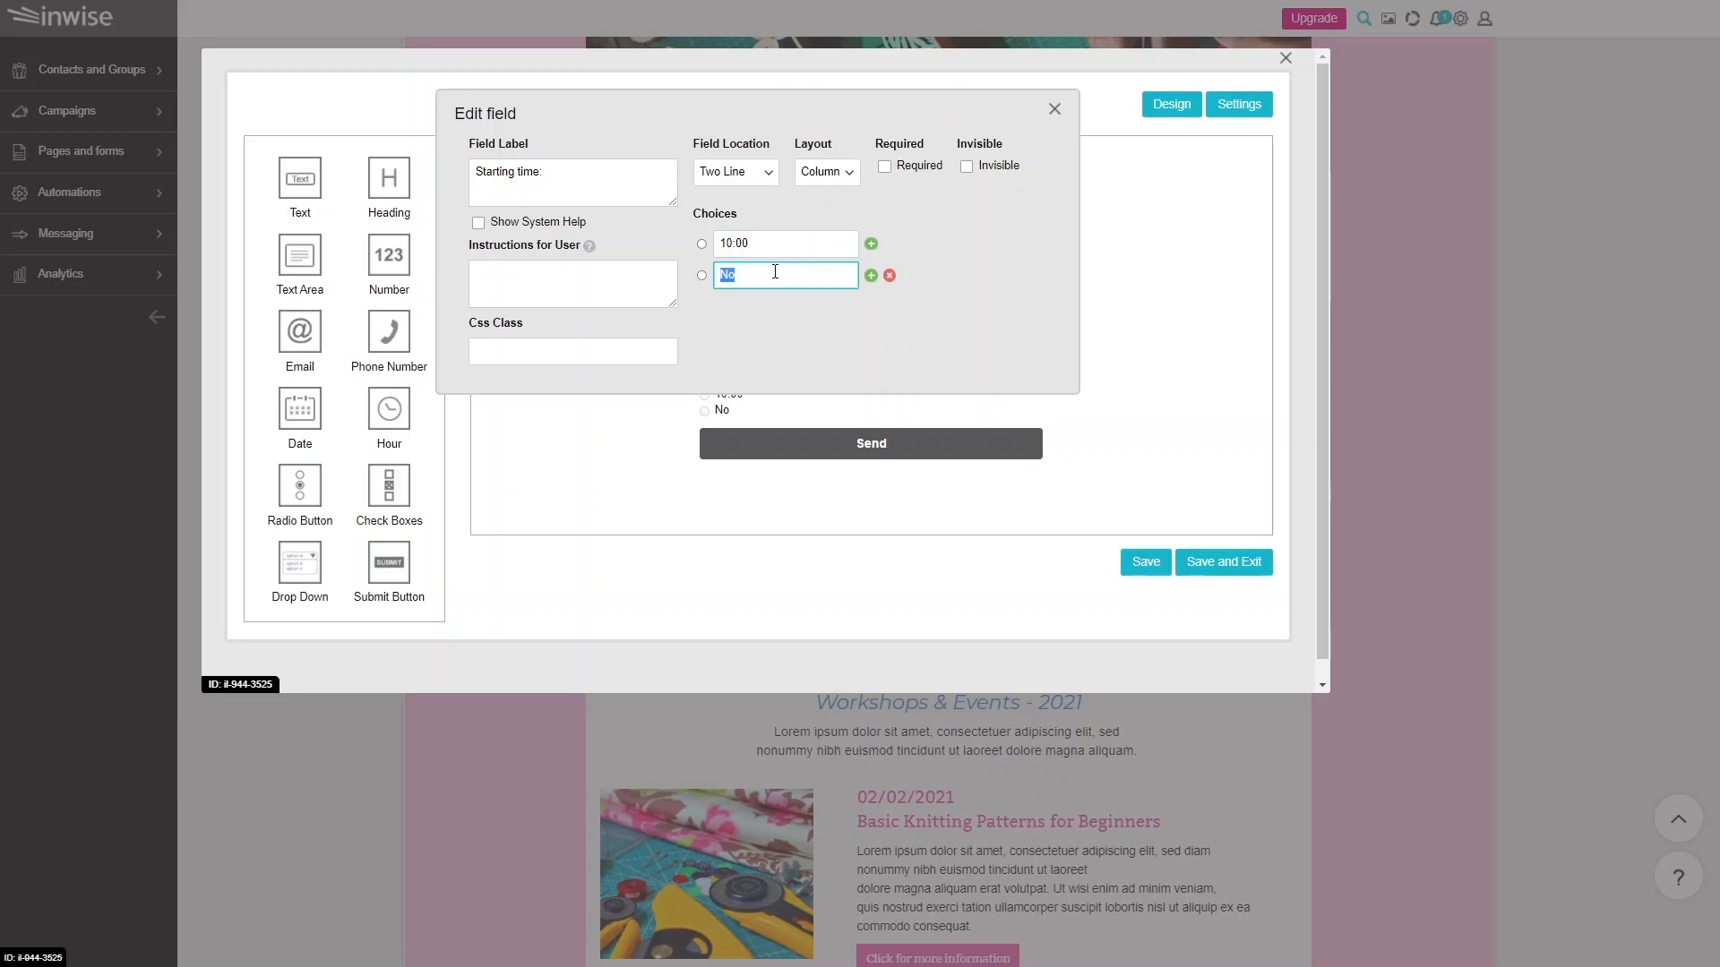
text(14:00)
click(956, 541)
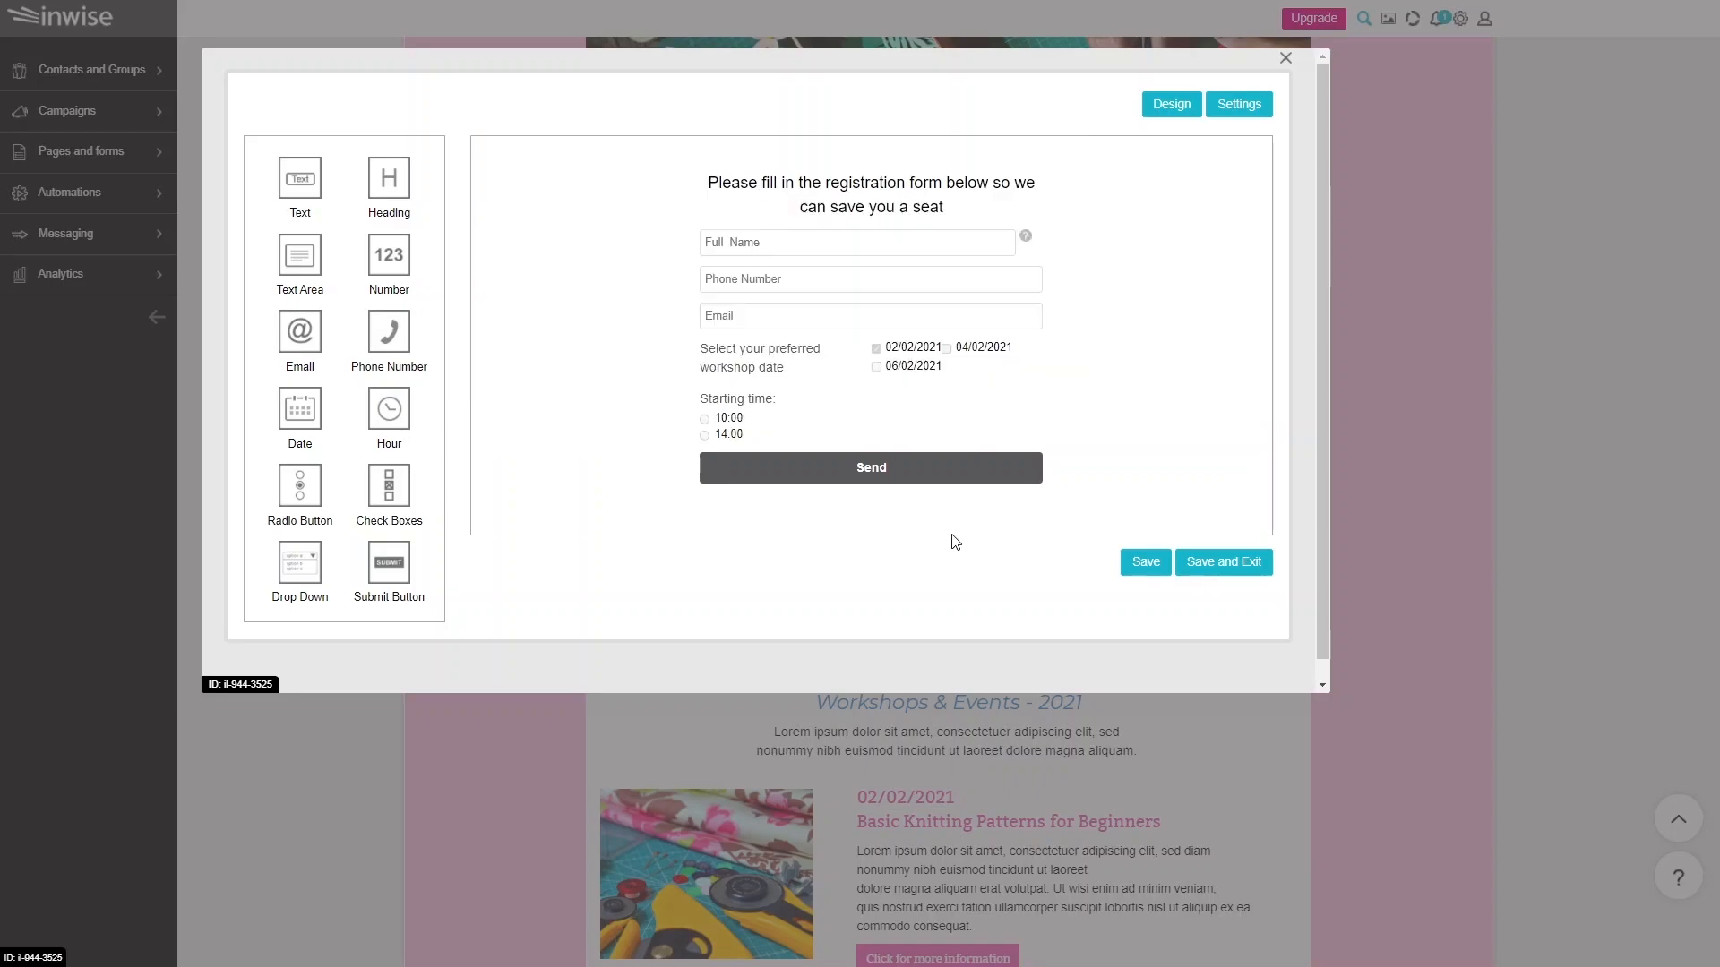
Step: Relabel the form's Send button "Register", with Center alignment and Edge to edge enabled
click(1016, 468)
double_click(525, 178)
text(Register)
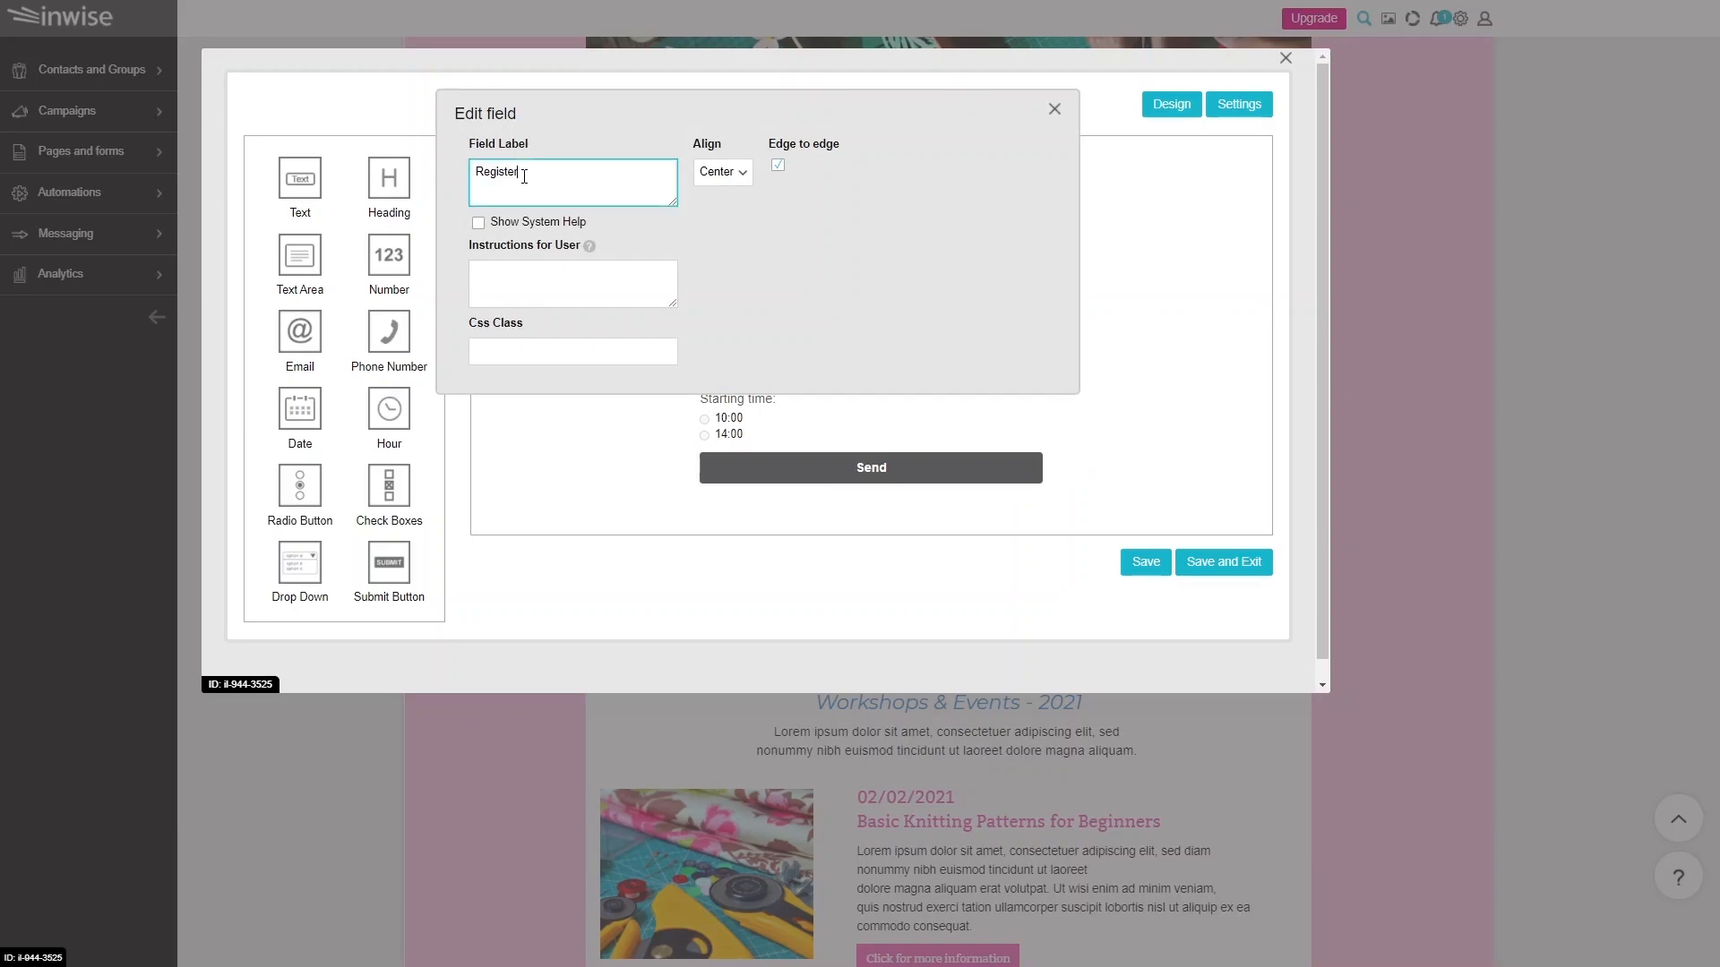
click(725, 179)
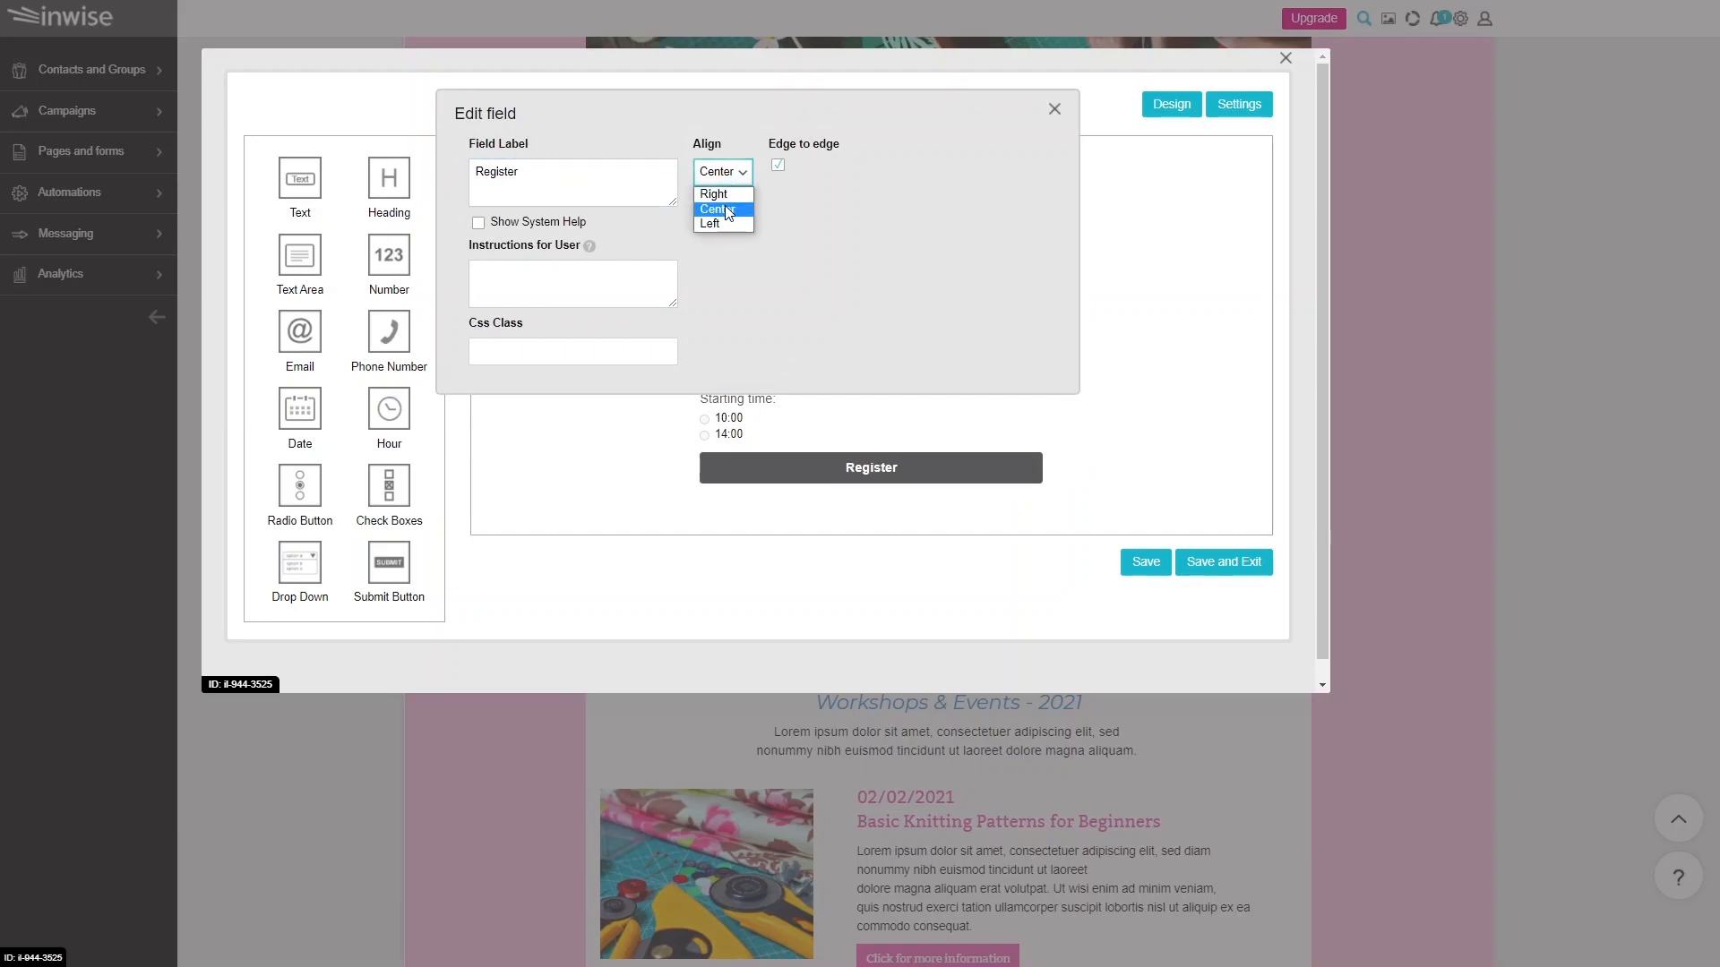
click(728, 212)
click(778, 167)
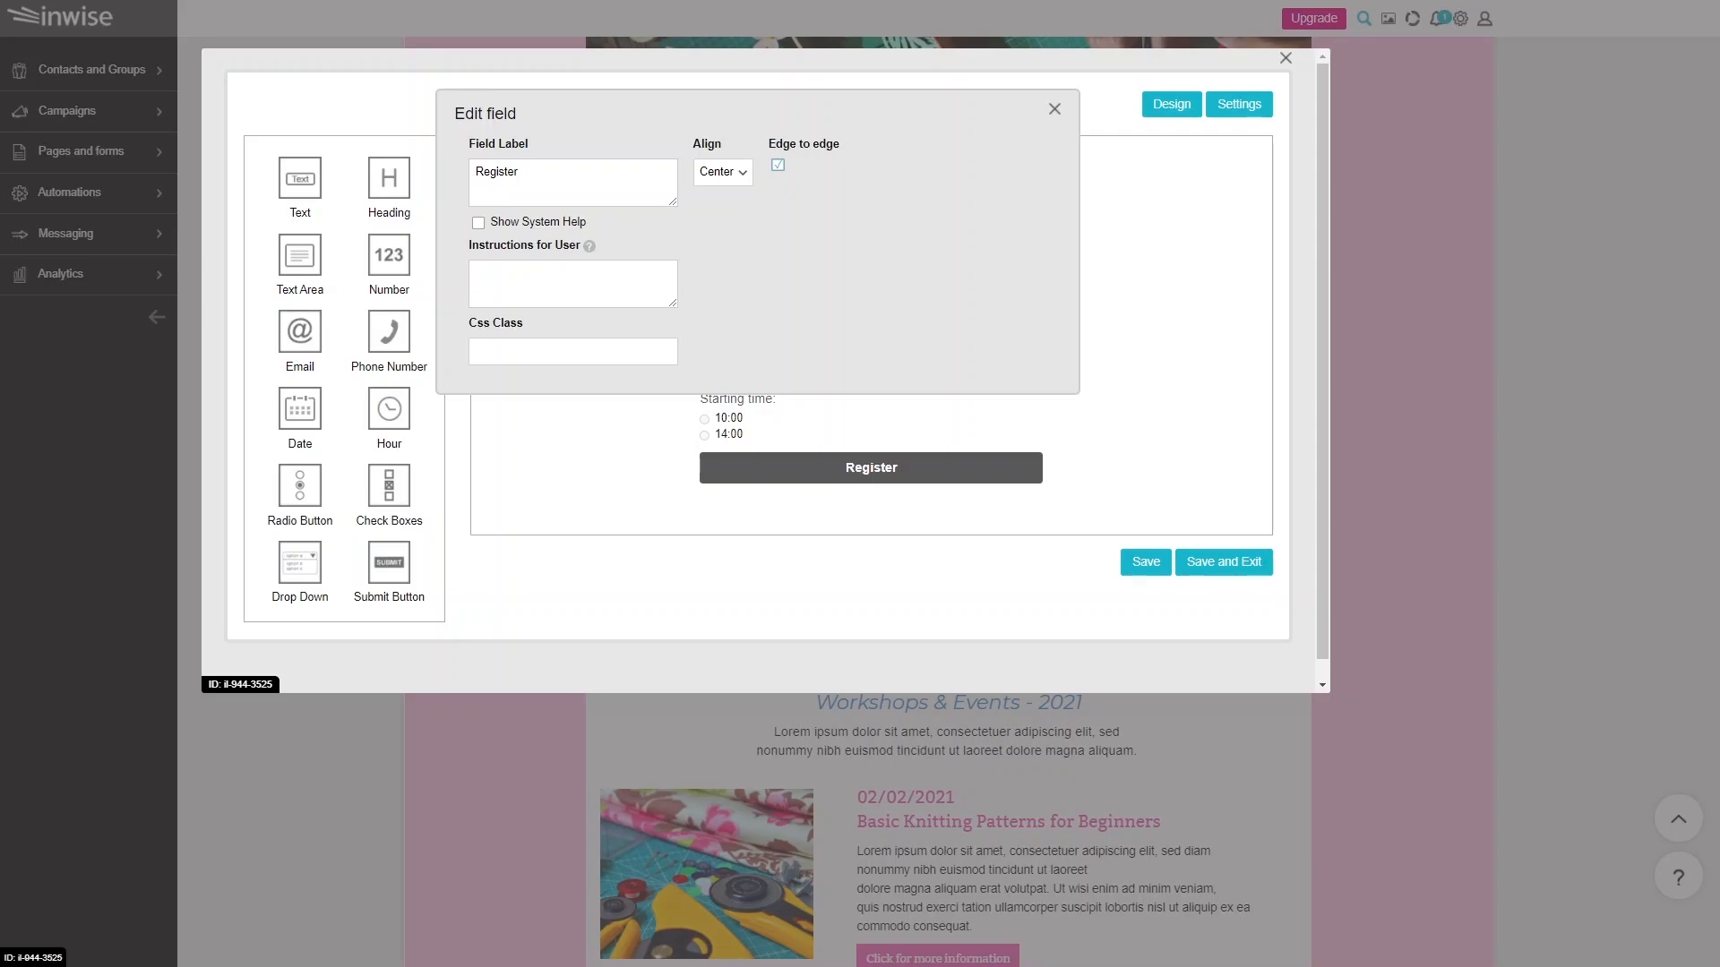
Step: Set the submit button's background colour to the pink swatch #f25fb6 in the form design
click(1195, 113)
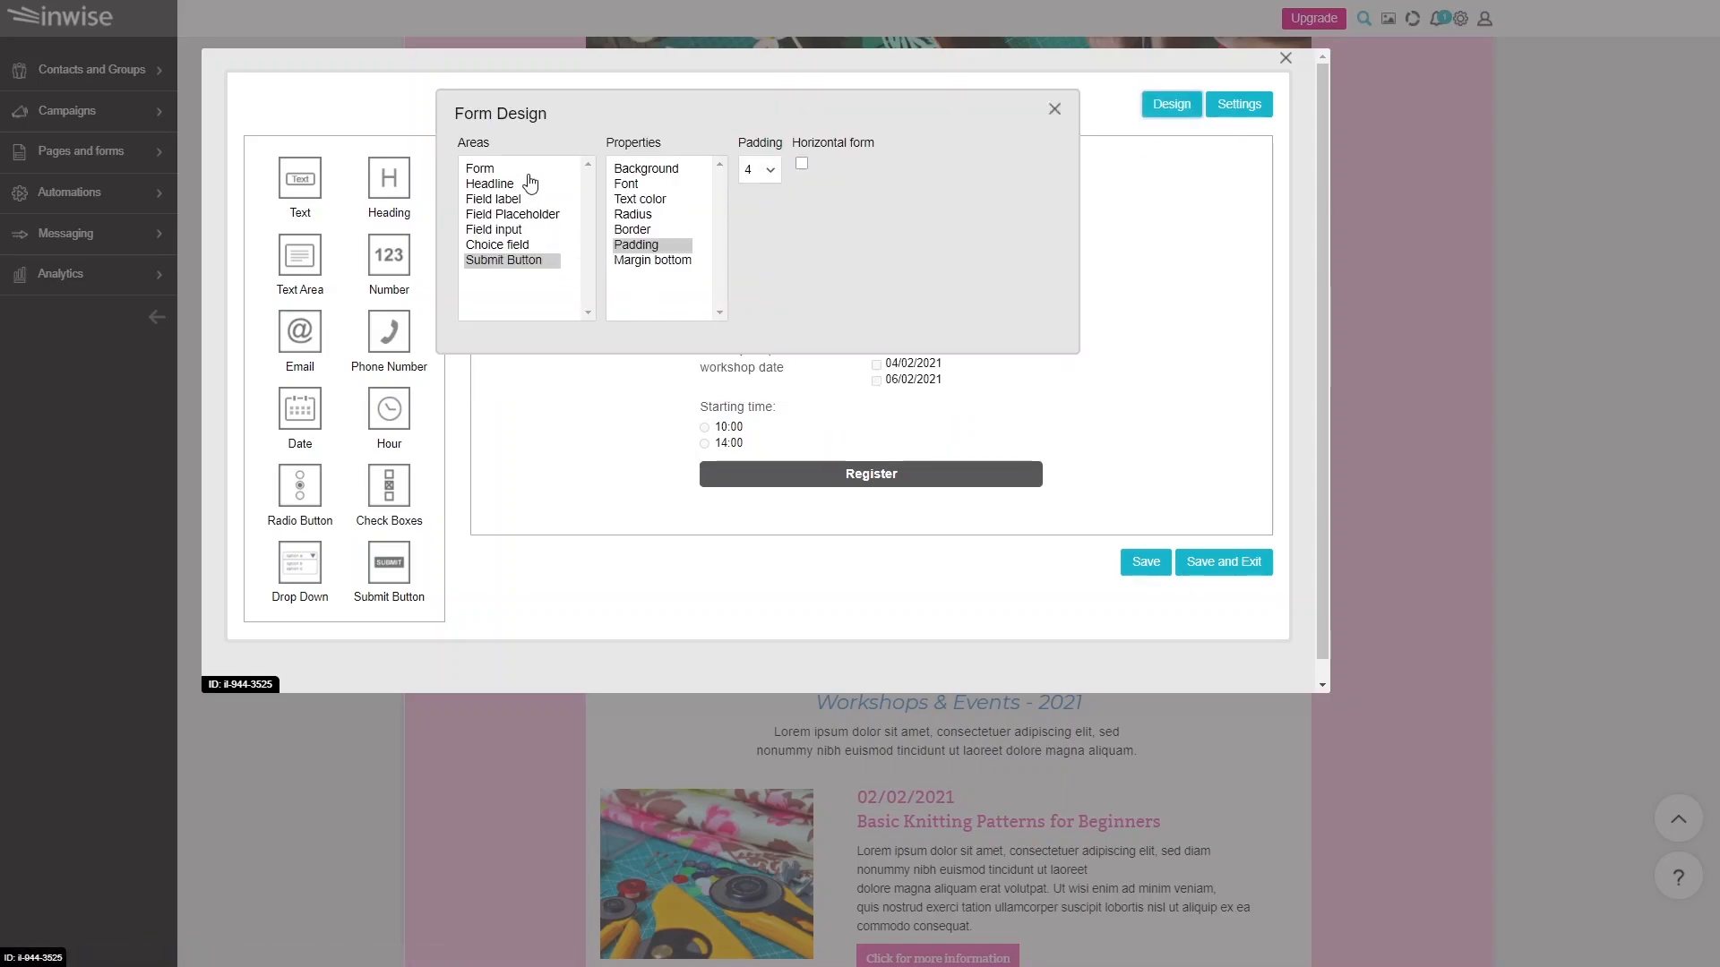
click(522, 263)
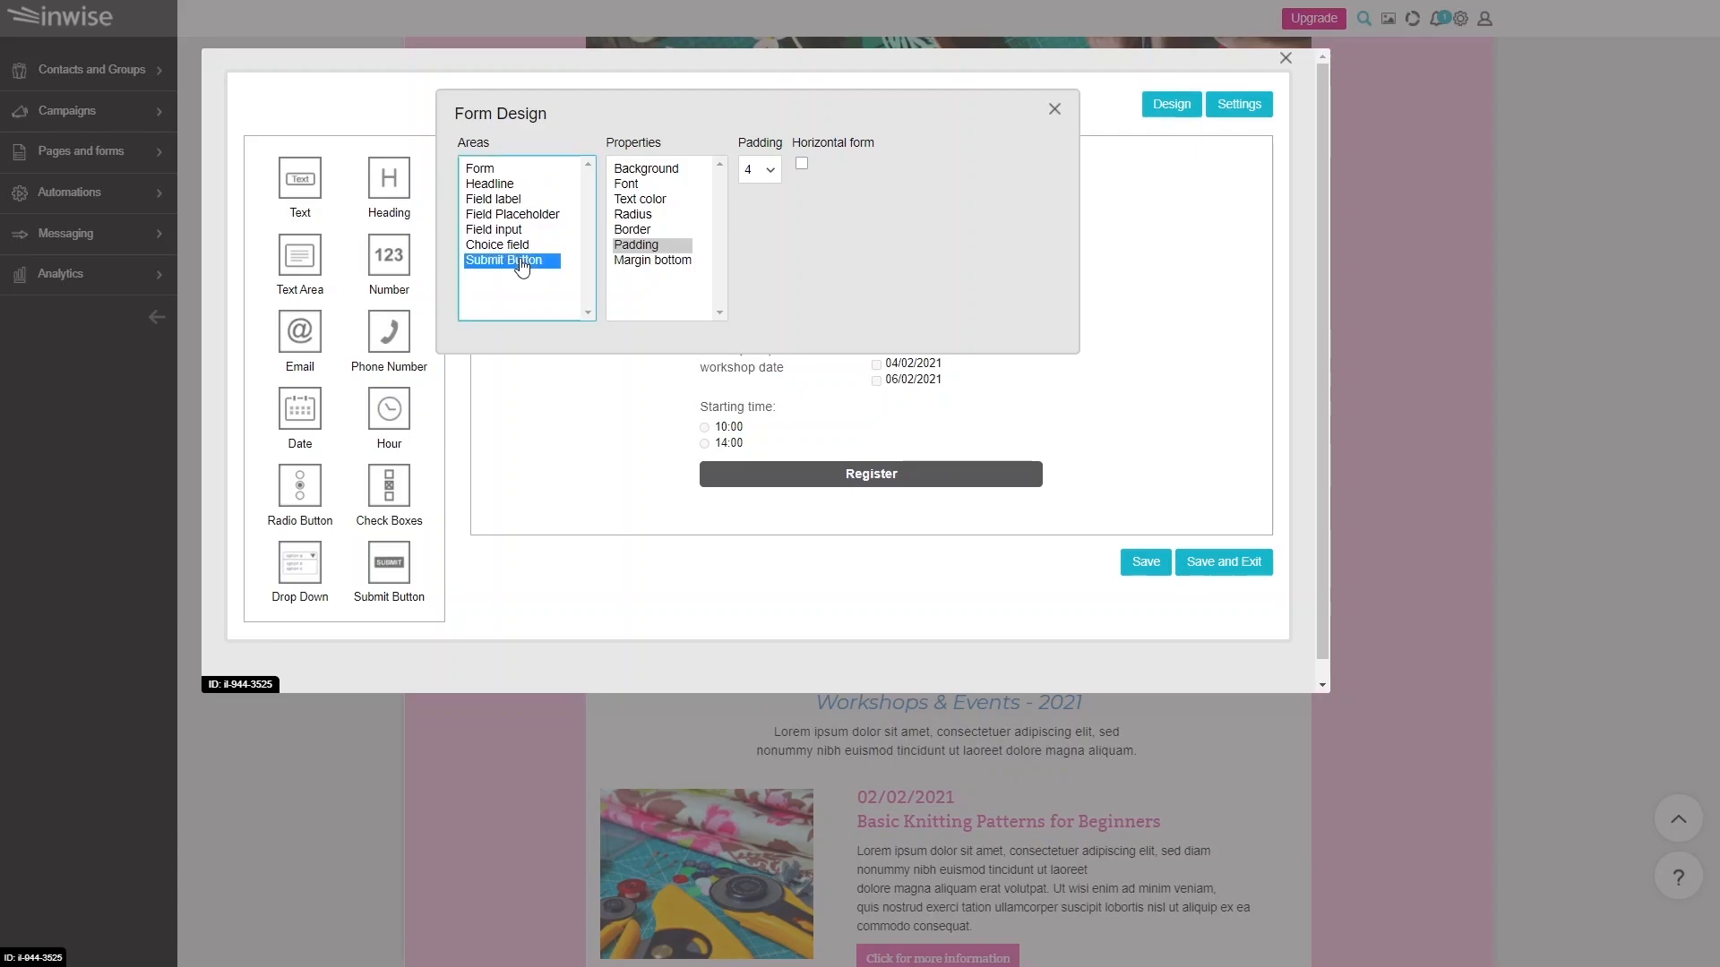
click(629, 172)
click(750, 166)
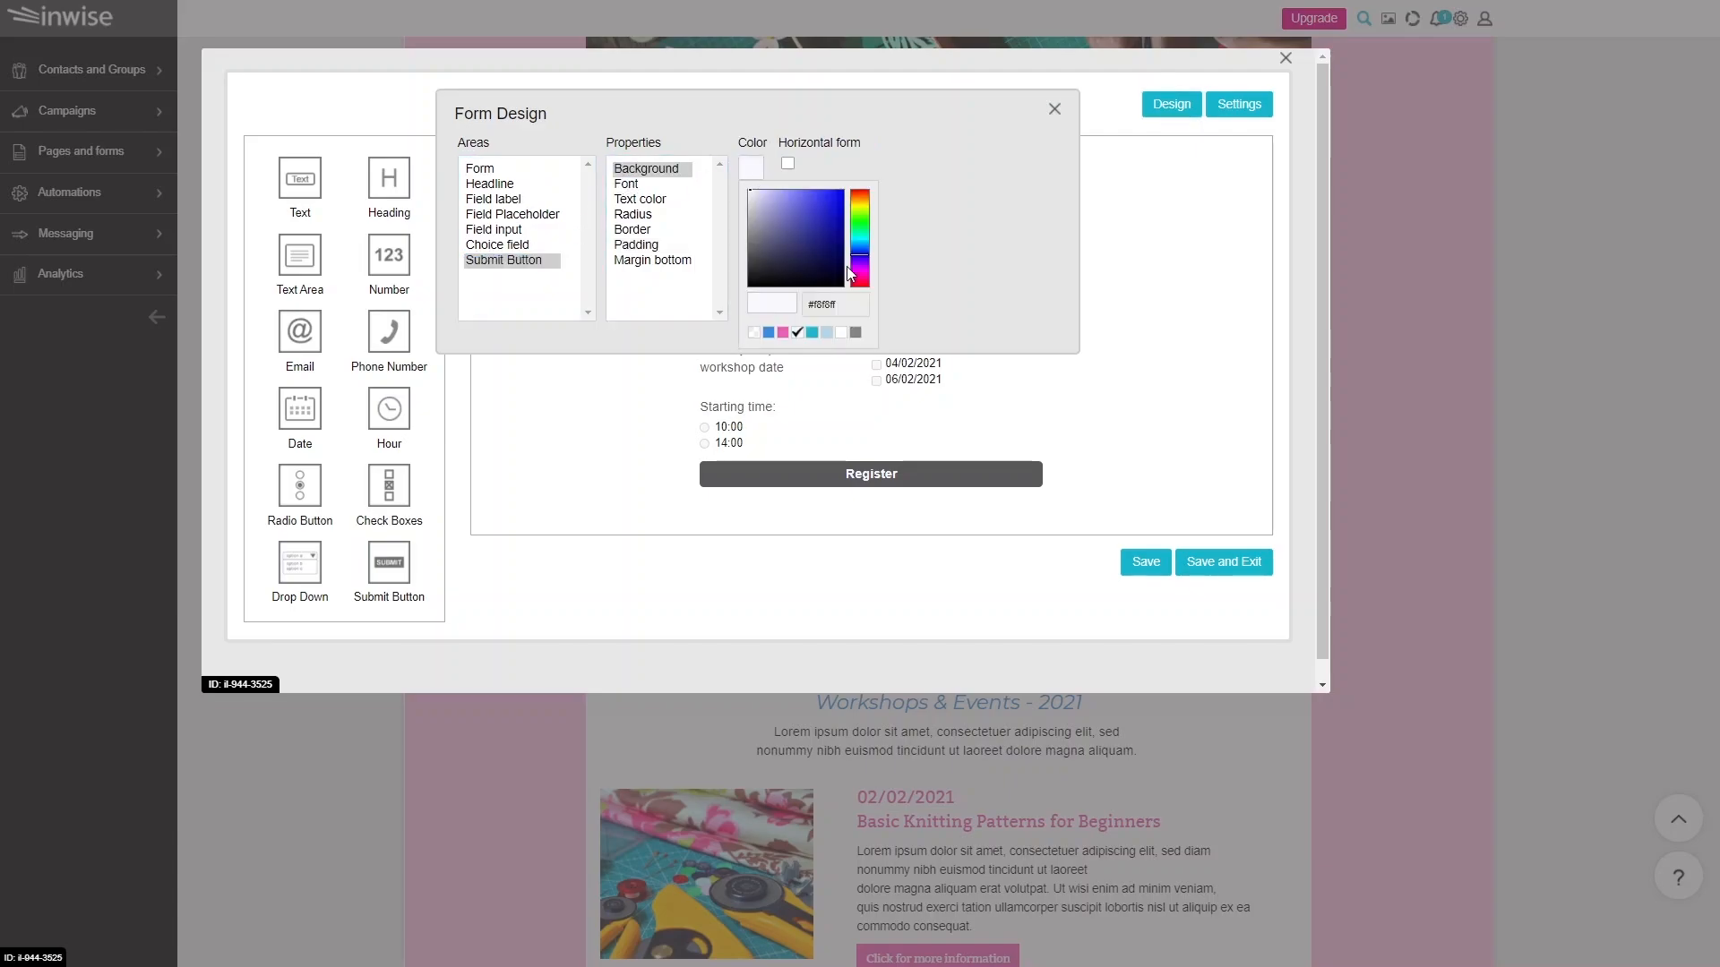
click(779, 333)
Step: Set the submit button's text colour to the grey swatch and adjust its font
click(639, 199)
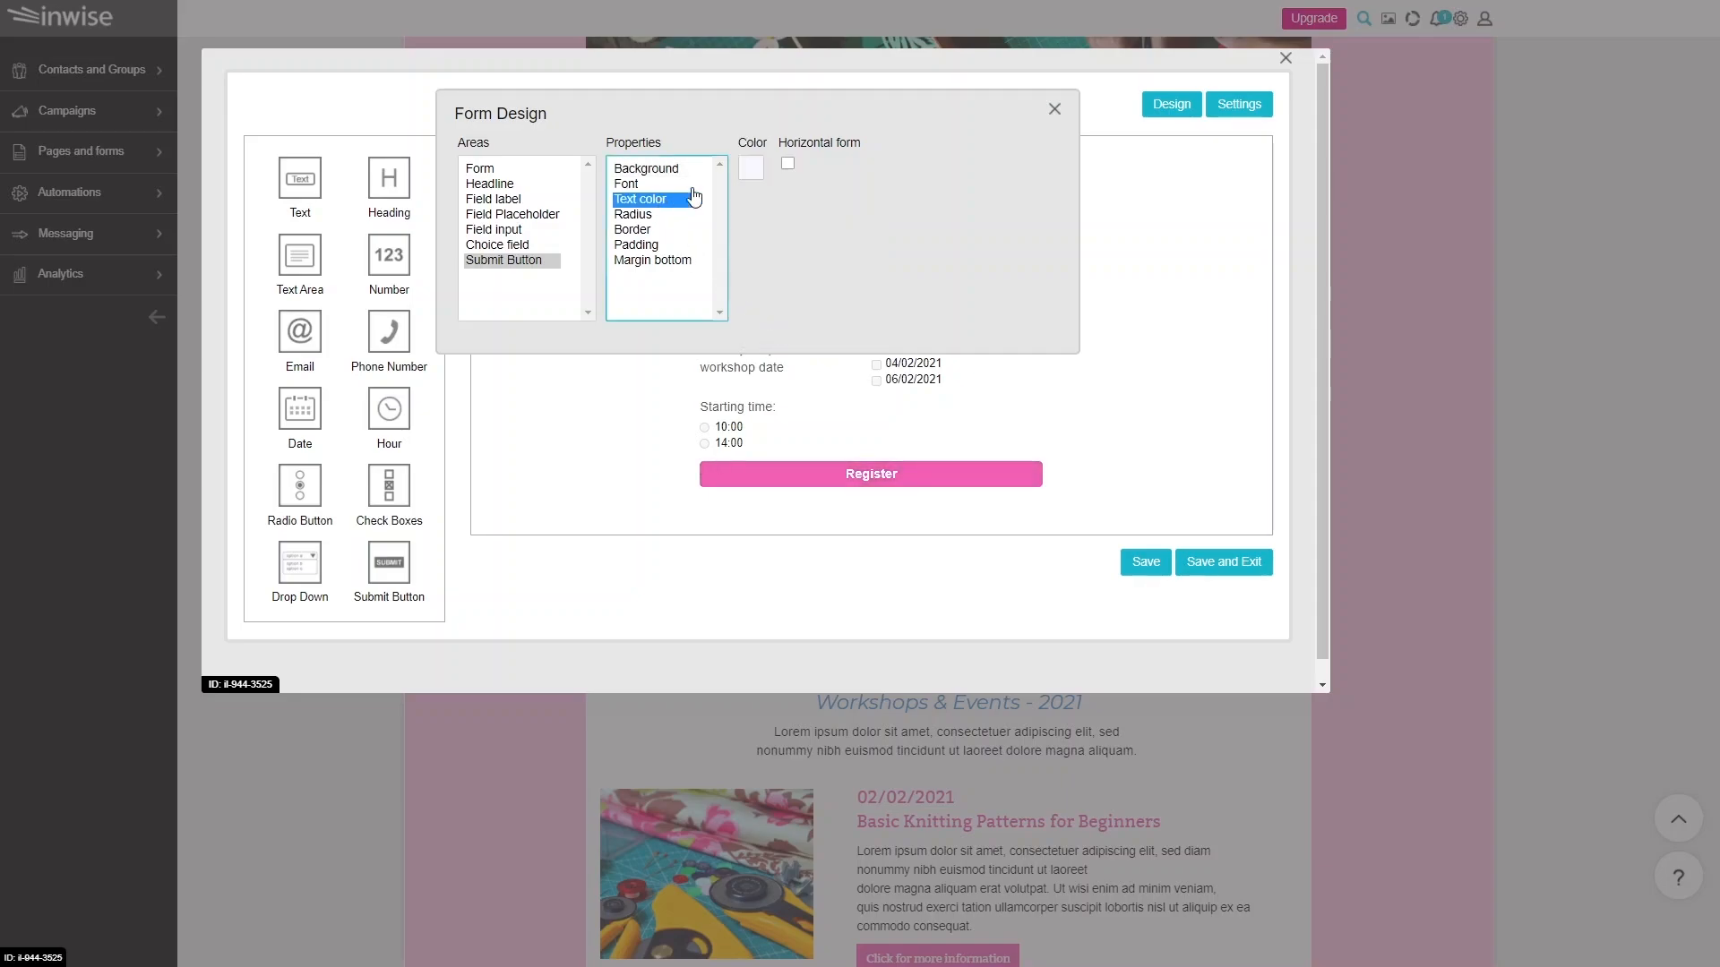
click(750, 168)
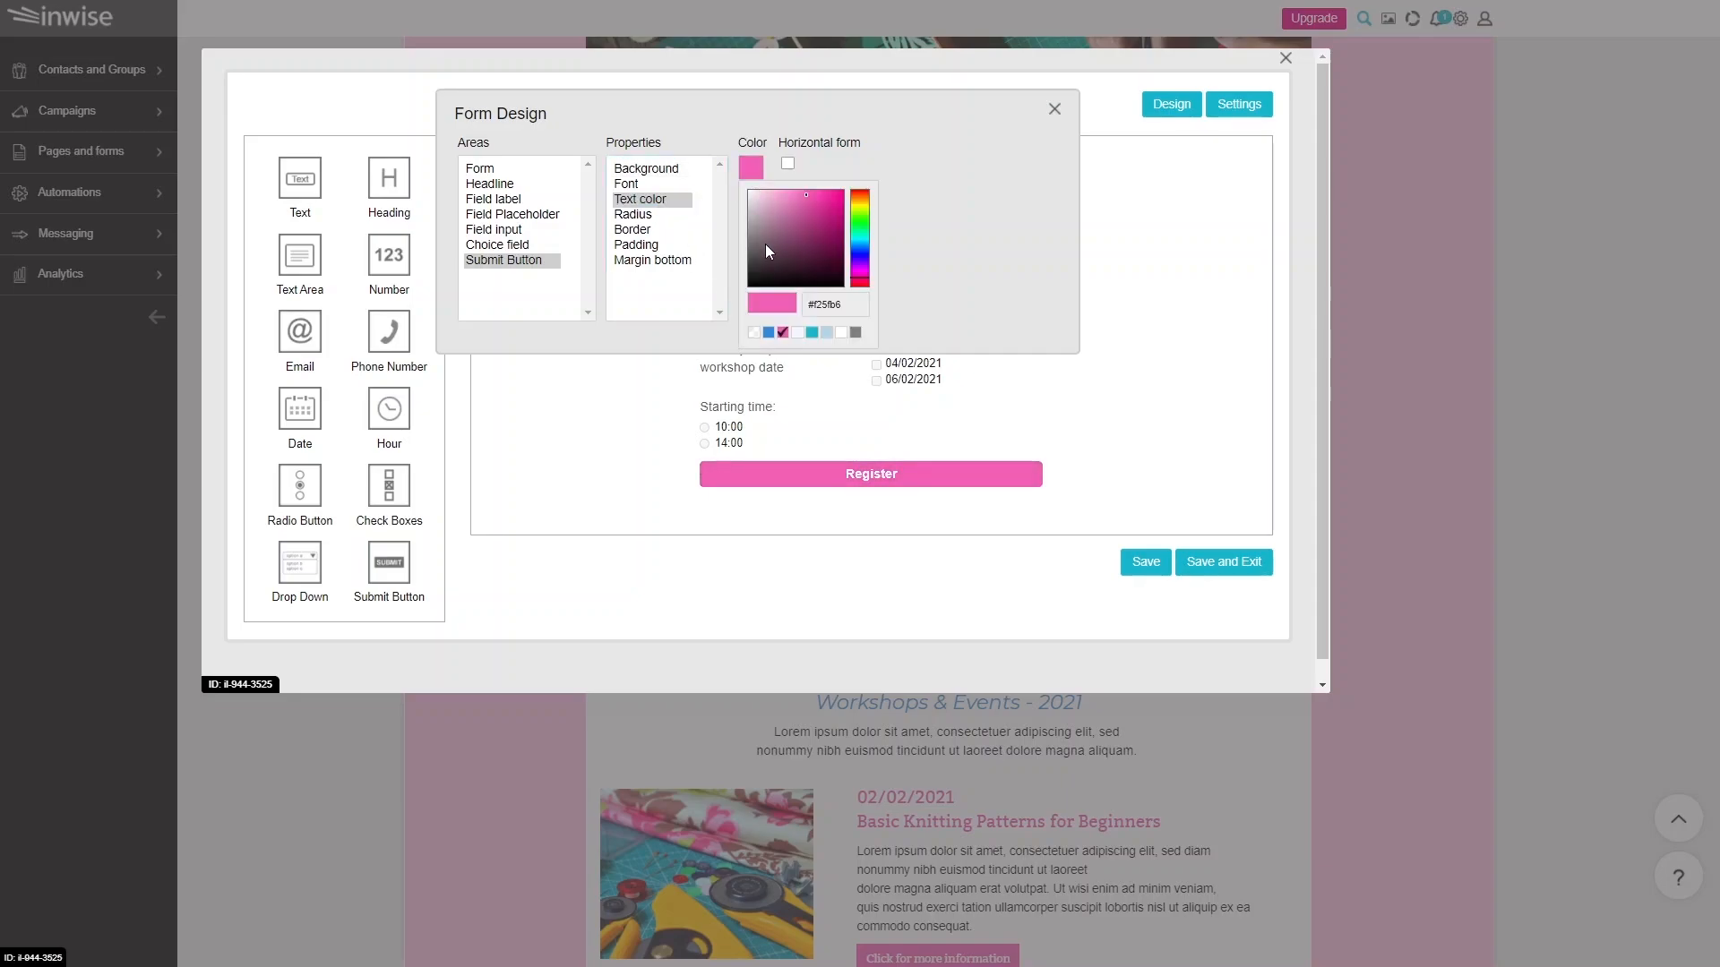
click(856, 333)
click(663, 185)
click(817, 175)
click(818, 191)
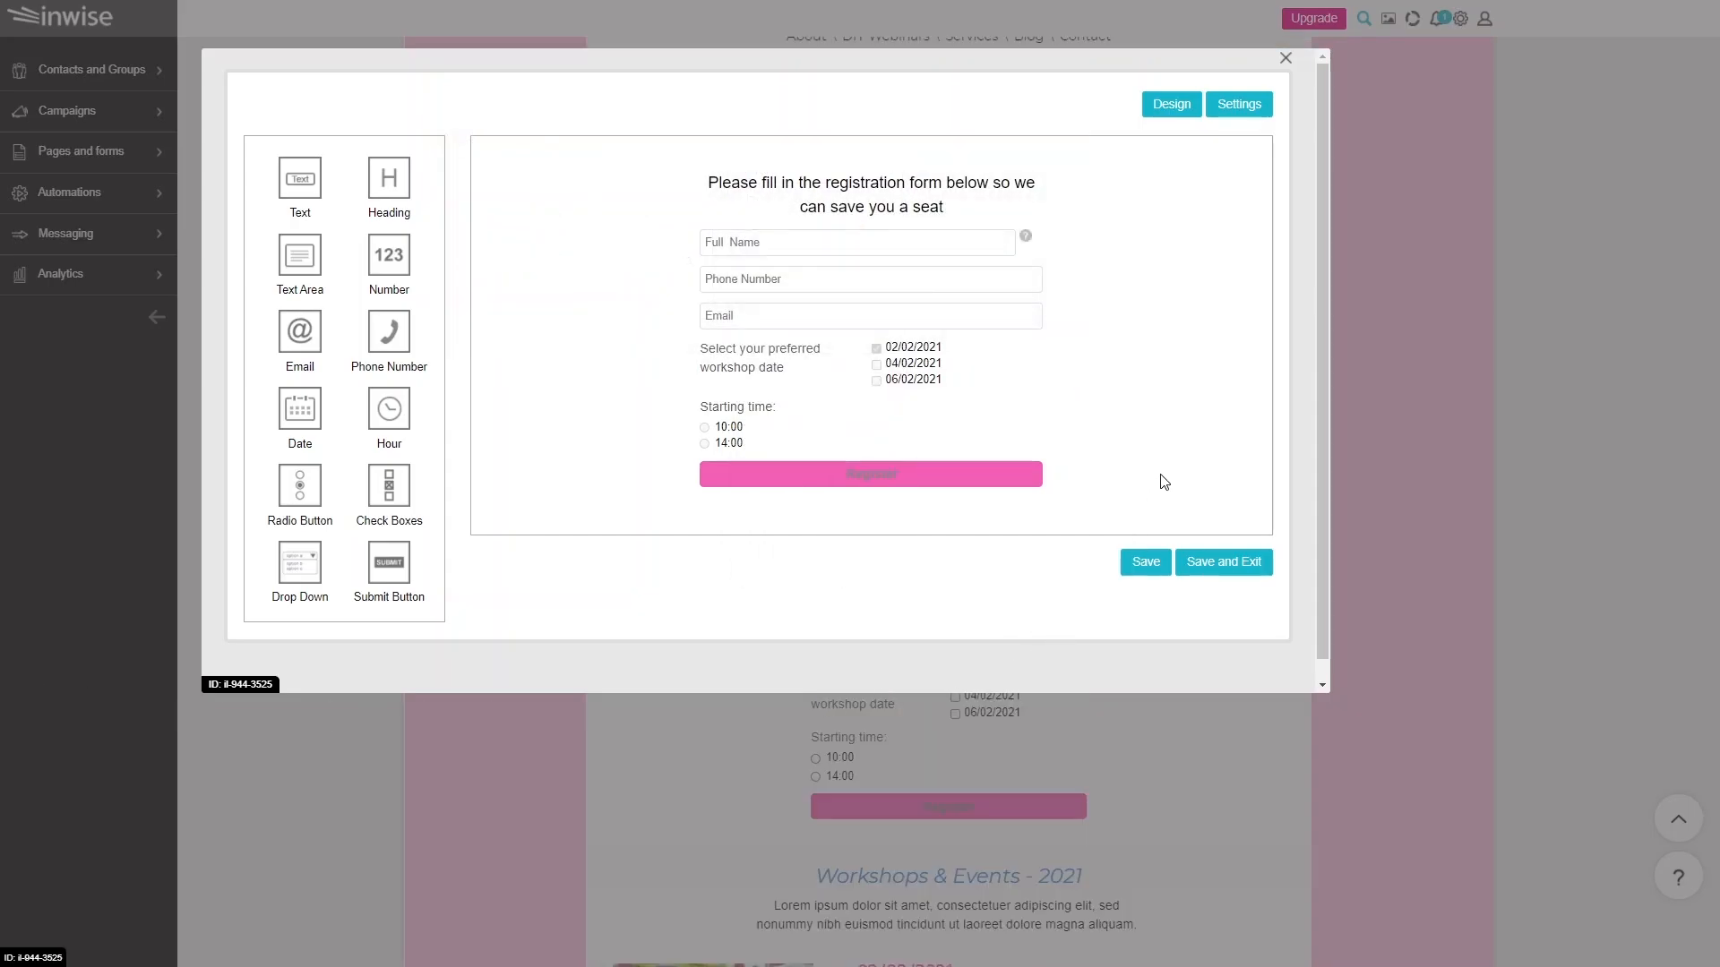
Step: Name the form "Workshop Submitted - February" in the form settings and enable Use Recaptcha
click(1262, 119)
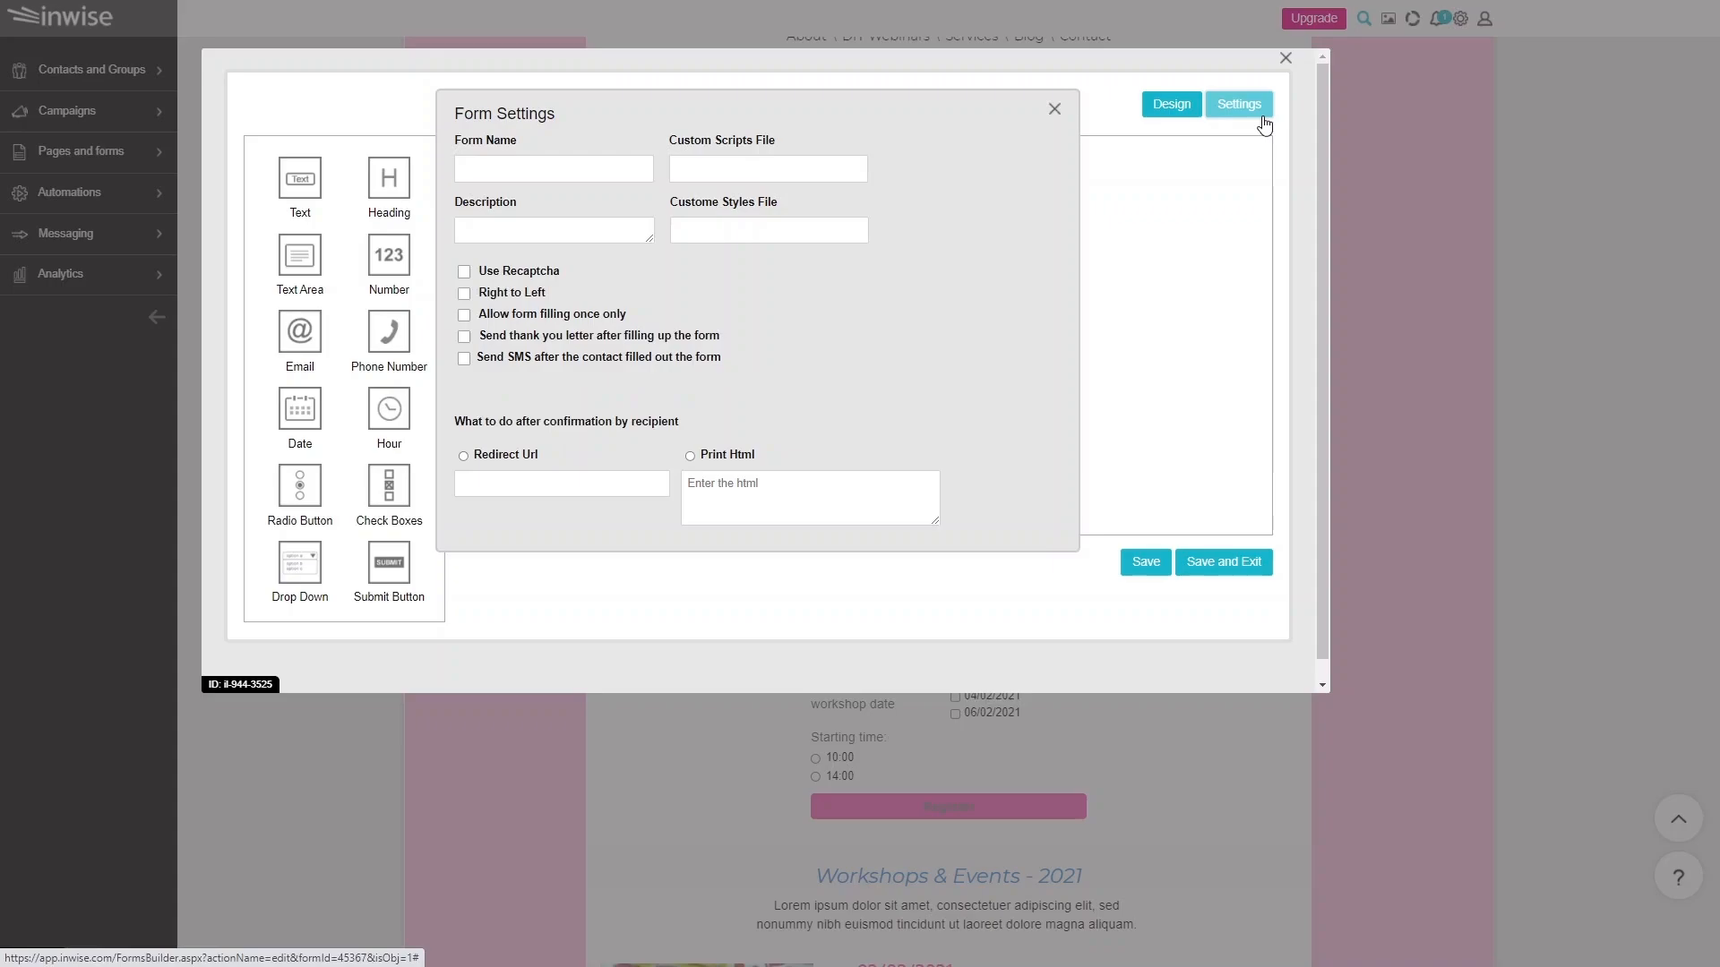
click(571, 169)
key(Down)
key(Return)
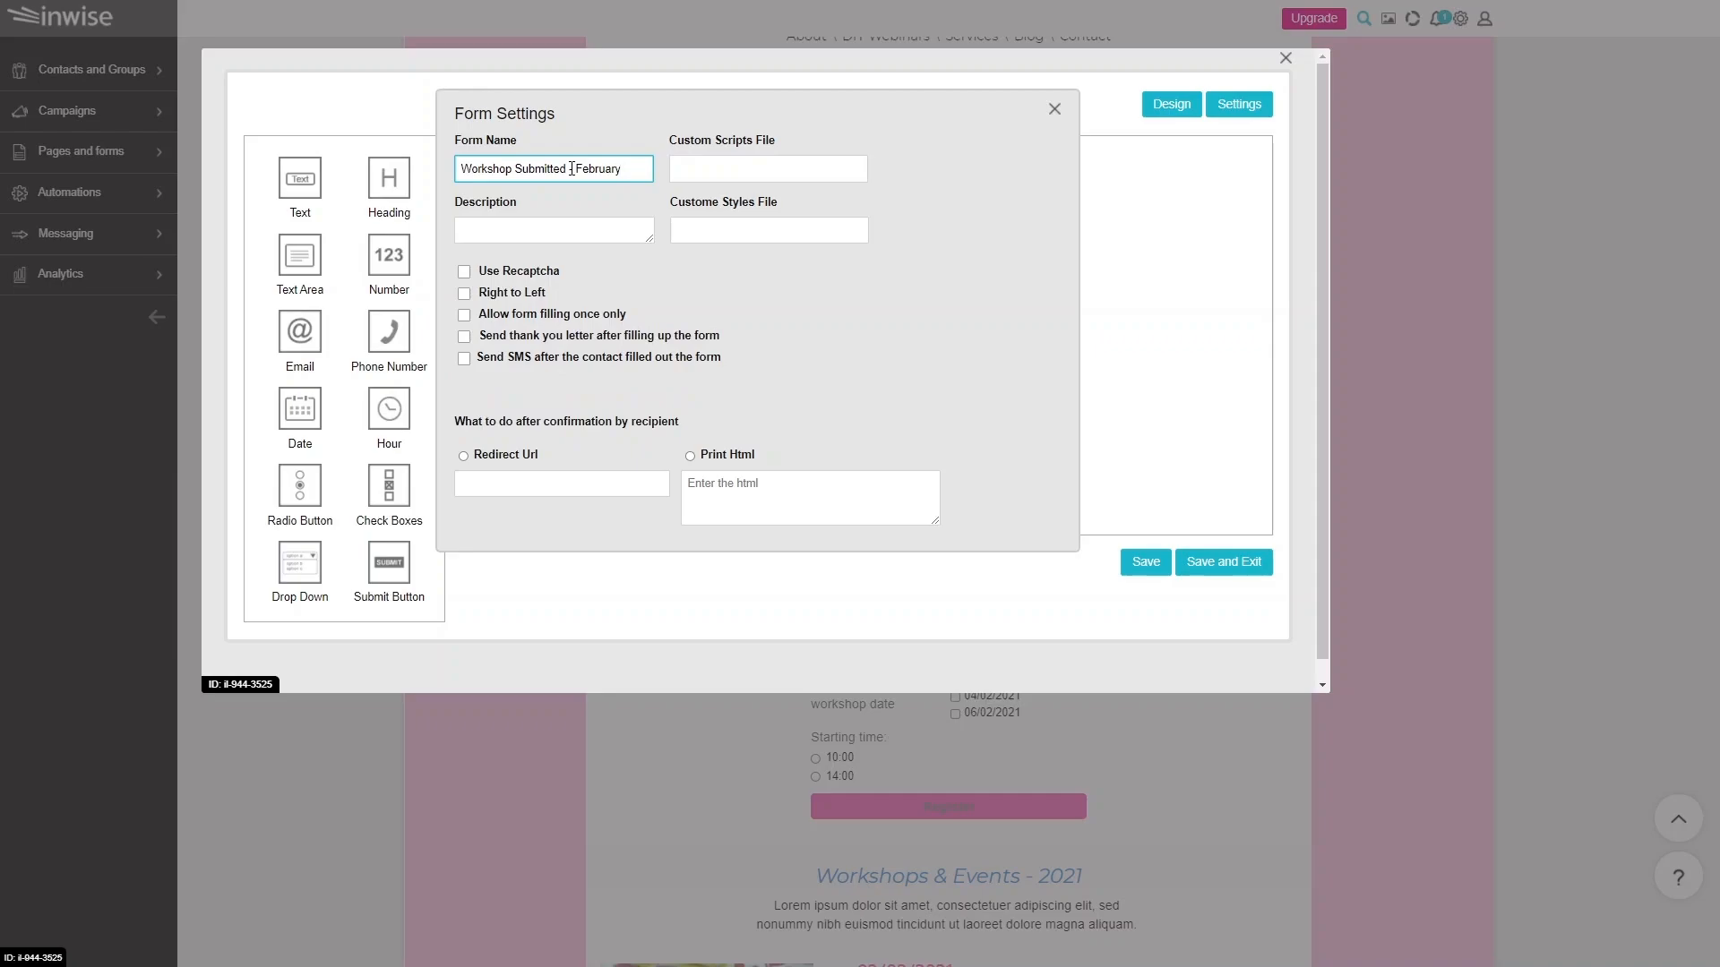
click(466, 278)
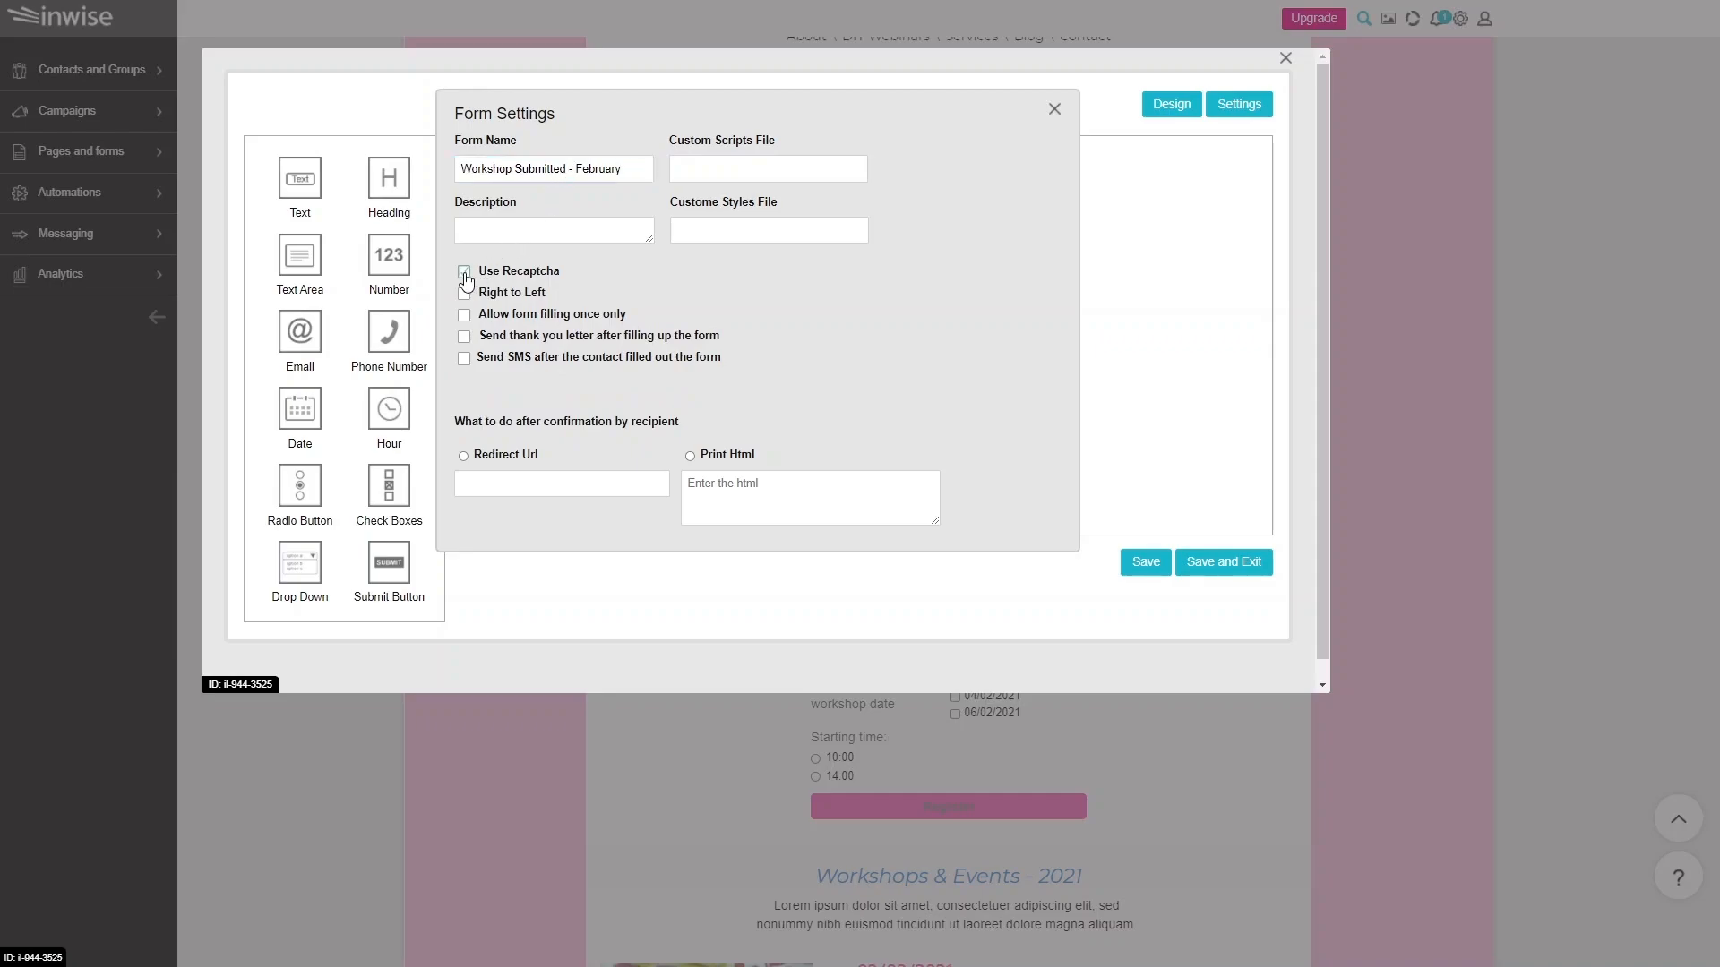